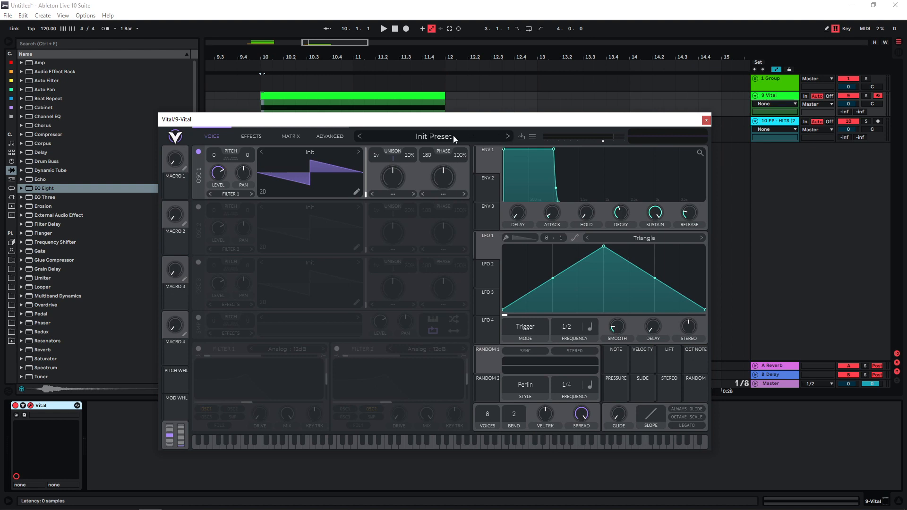
- Load the Basic Shapes wavetable in oscillator 1 and reshape LFO 1's triangle into a descending ramp
drag(430, 120, 427, 93)
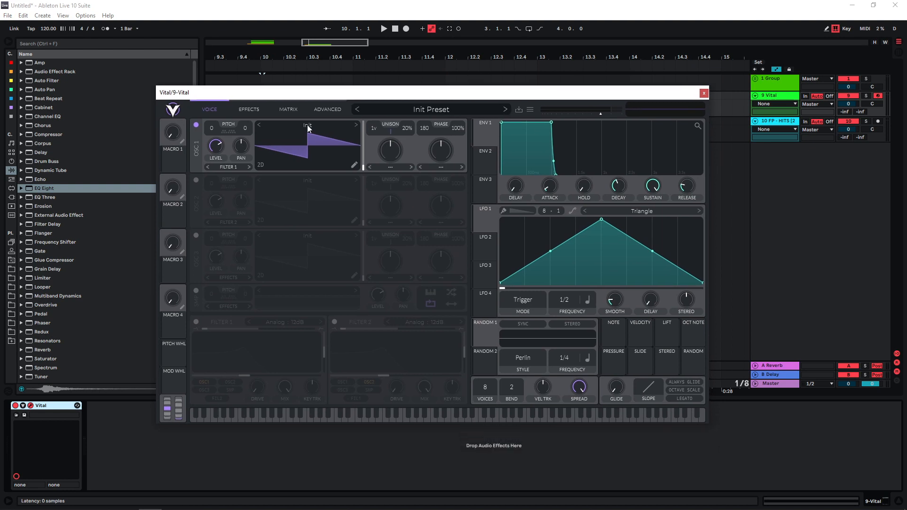
click(307, 125)
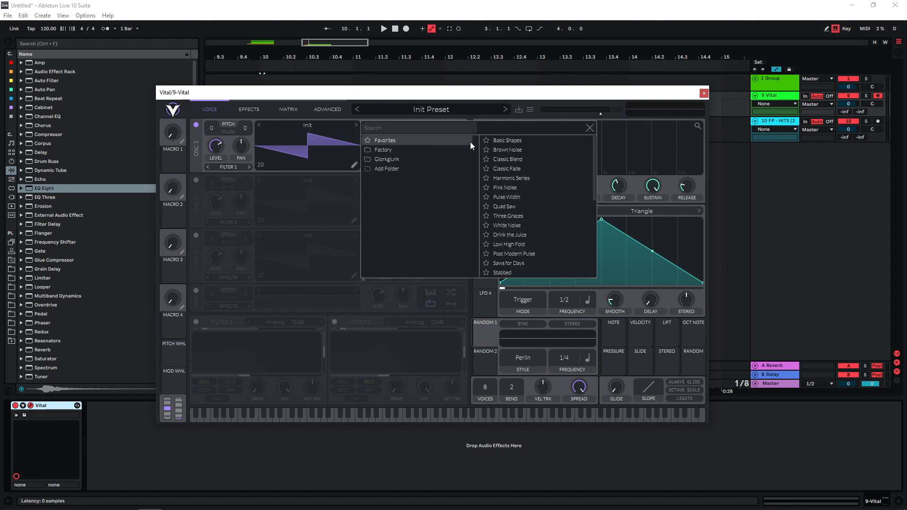
click(507, 143)
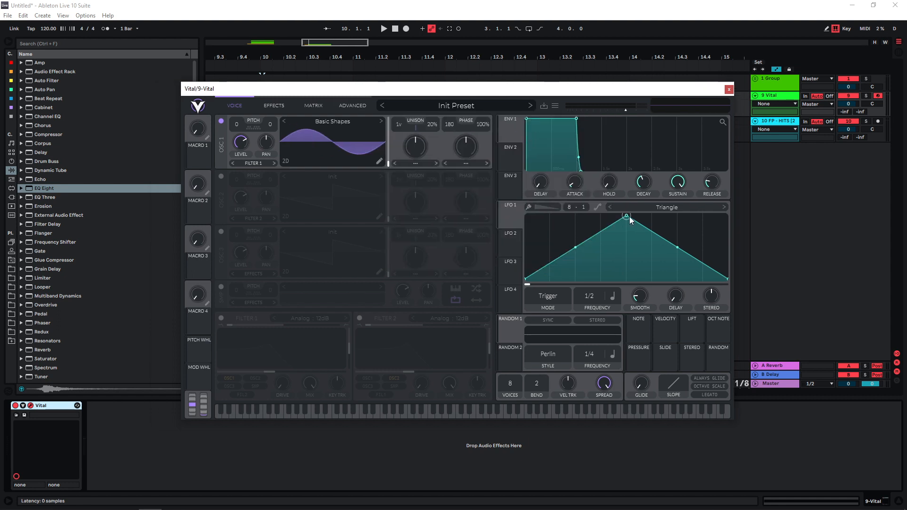
drag(630, 216, 514, 205)
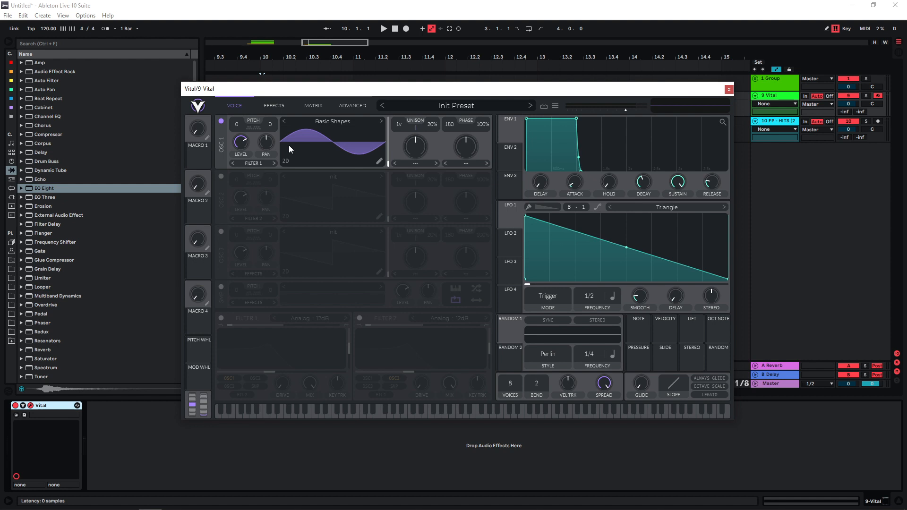
- Route LFO 1 to the global Voice Transpose in the modulation matrix with an amount of about 10
click(320, 109)
click(256, 134)
click(246, 187)
click(446, 135)
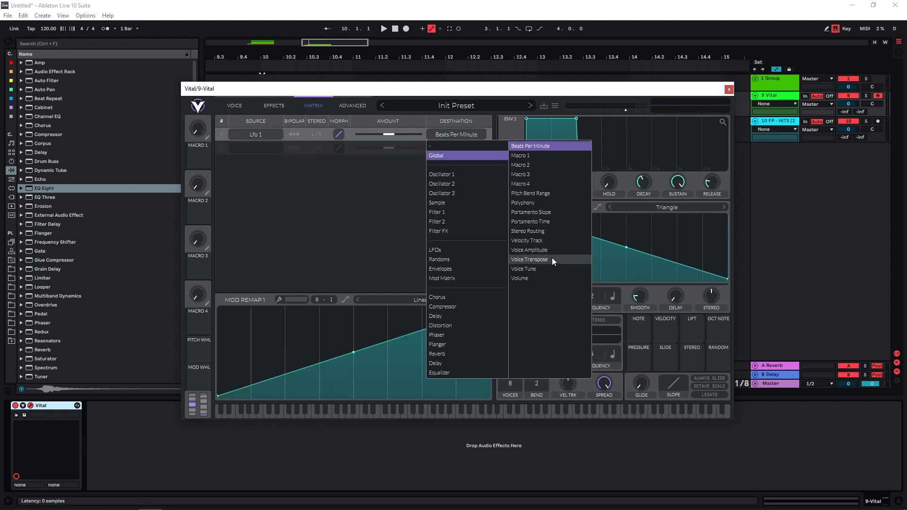
click(544, 259)
drag(388, 135, 390, 135)
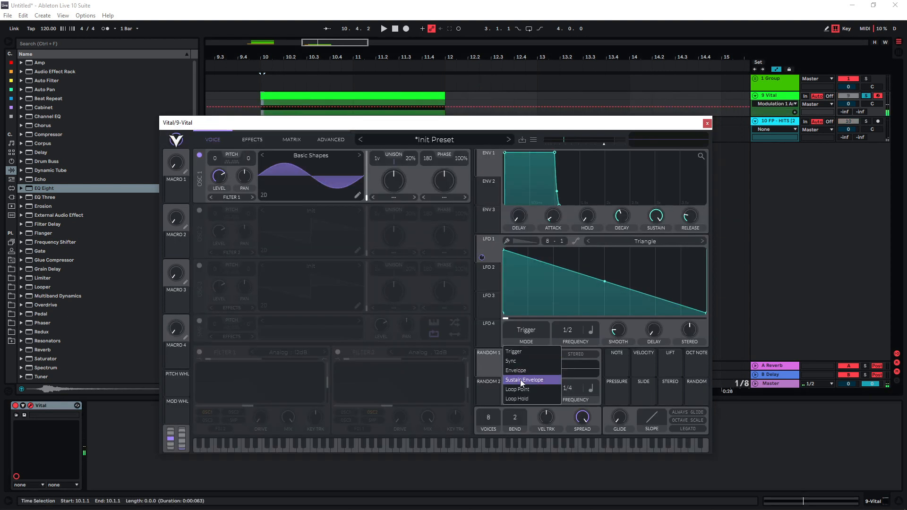
- Set LFO 1 to Envelope mode with a frequency of 2/1 and play the clip to audition it
click(521, 378)
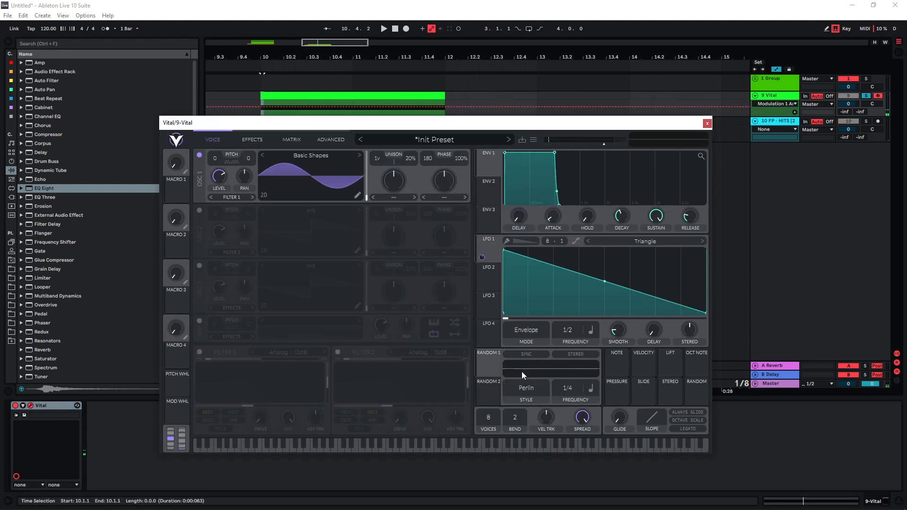
drag(574, 332, 565, 338)
key(space)
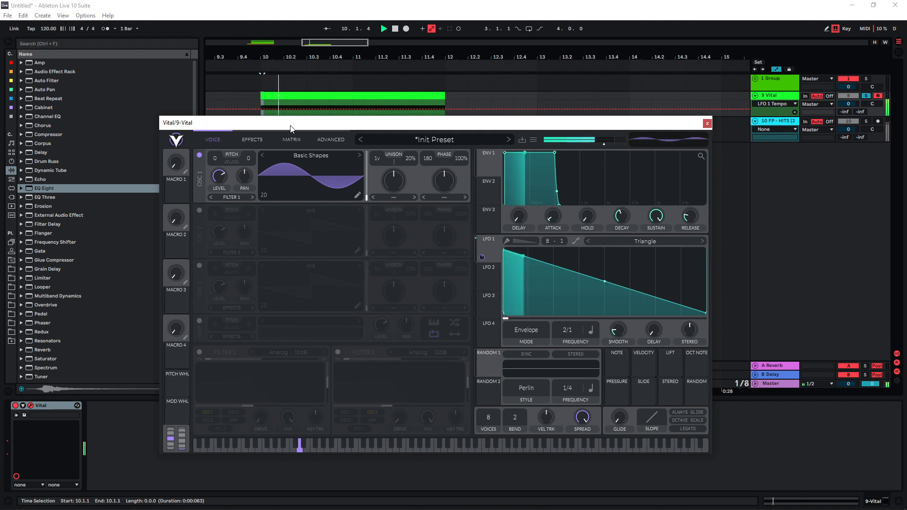
key(space)
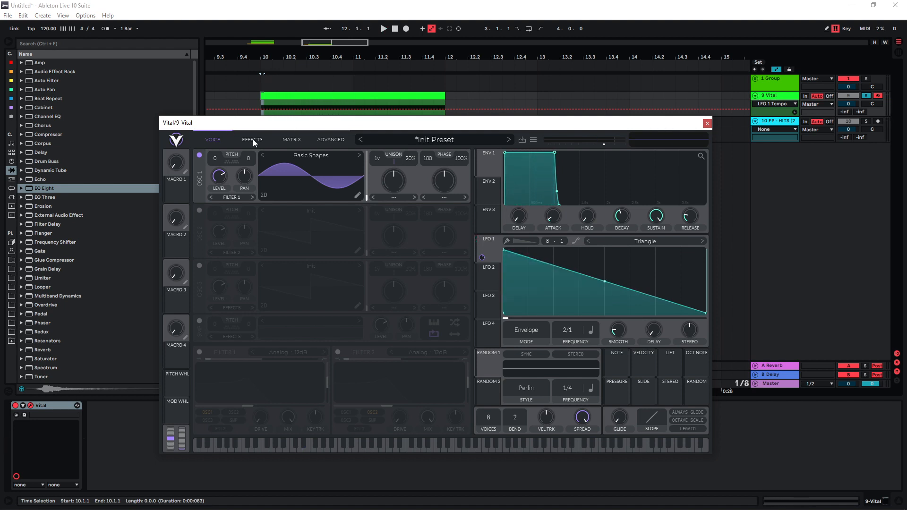
- Enable the Soft Clip Distortion effect, modulate its drive with LFO 2, and audition the sound
click(261, 139)
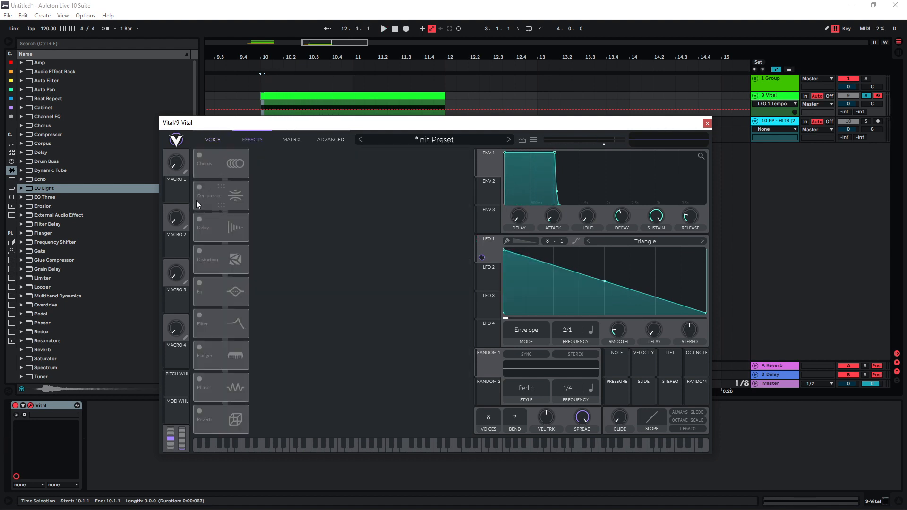
click(200, 251)
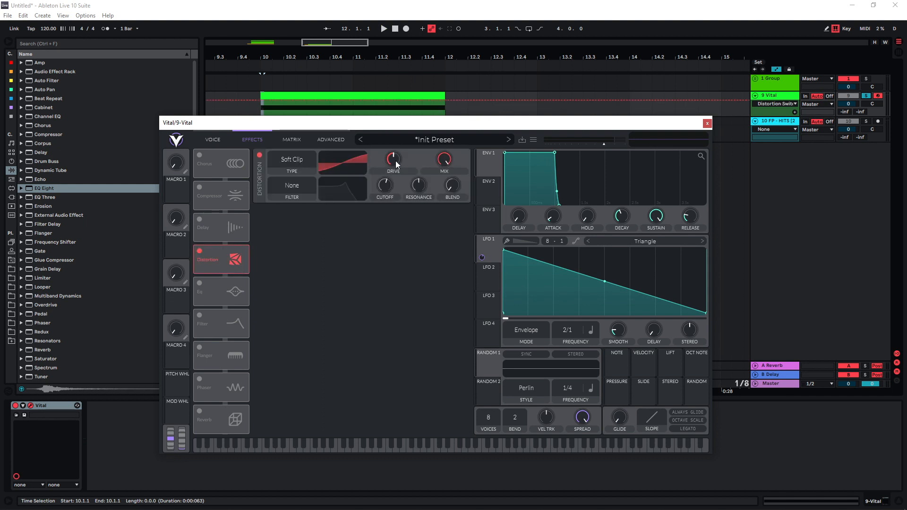
click(492, 282)
drag(492, 282, 385, 184)
key(space)
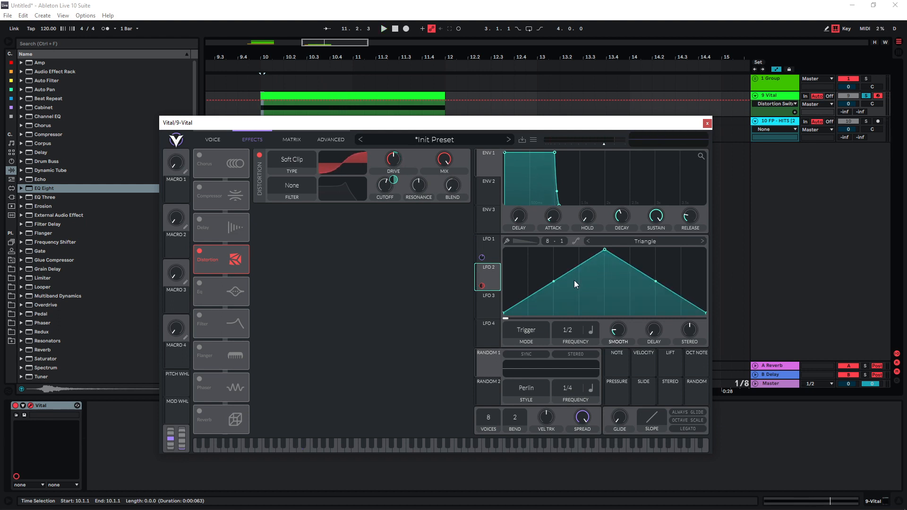
- Switch LFO 2's frequency to Seconds, set to 0.001 secs, and route LFO 1 to LFO 2 Frequency in the modulation matrix
click(591, 331)
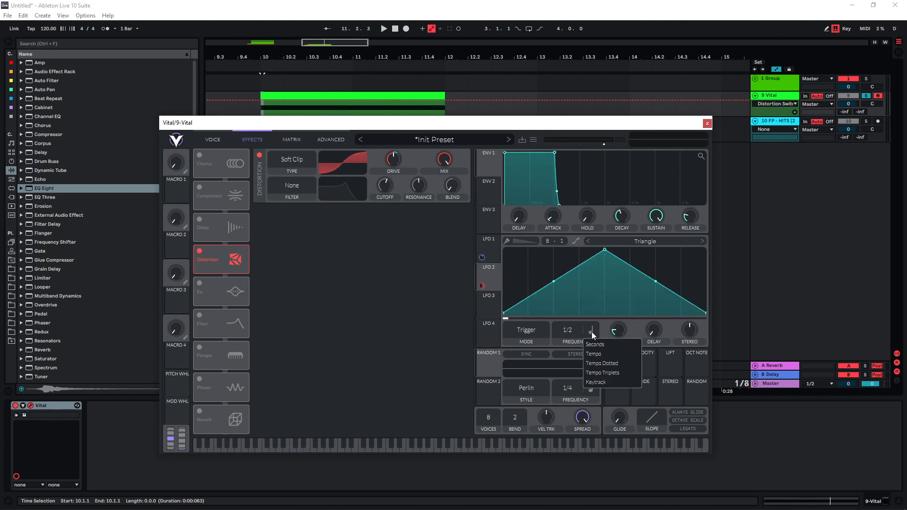
click(599, 344)
click(294, 138)
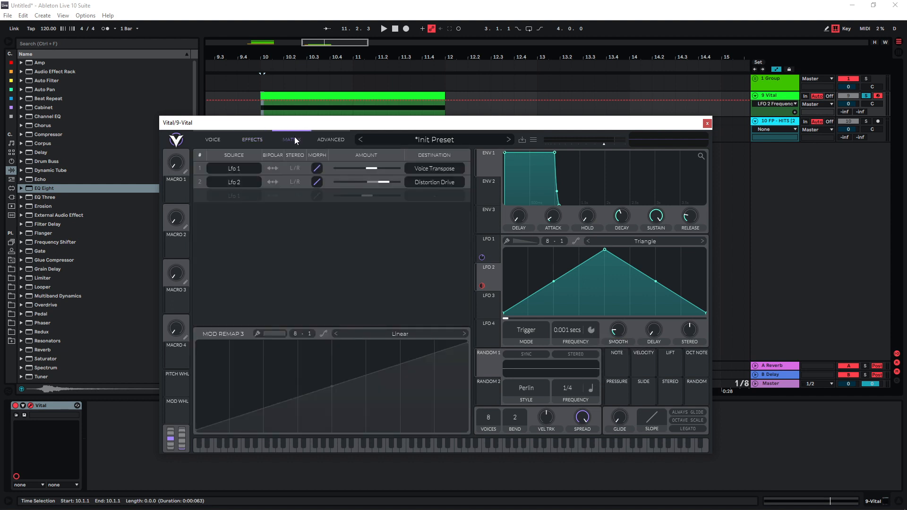
click(426, 201)
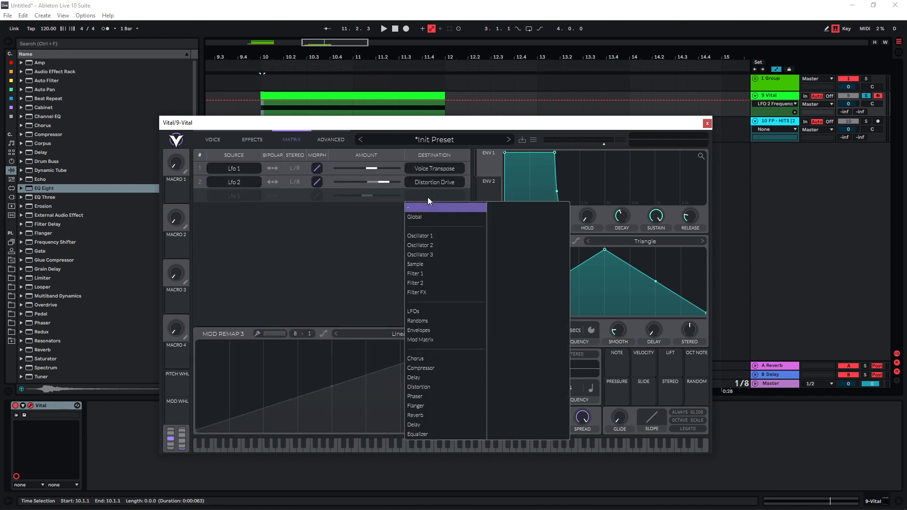
click(428, 314)
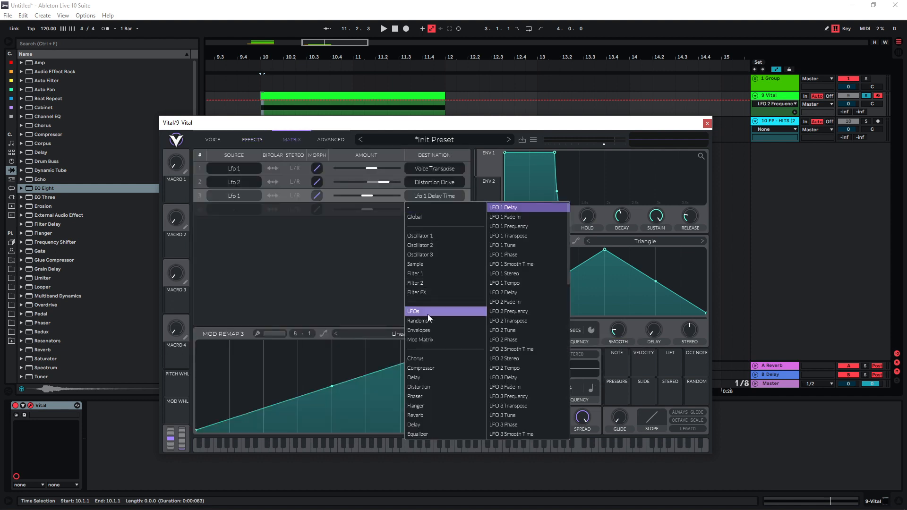
click(522, 311)
key(space)
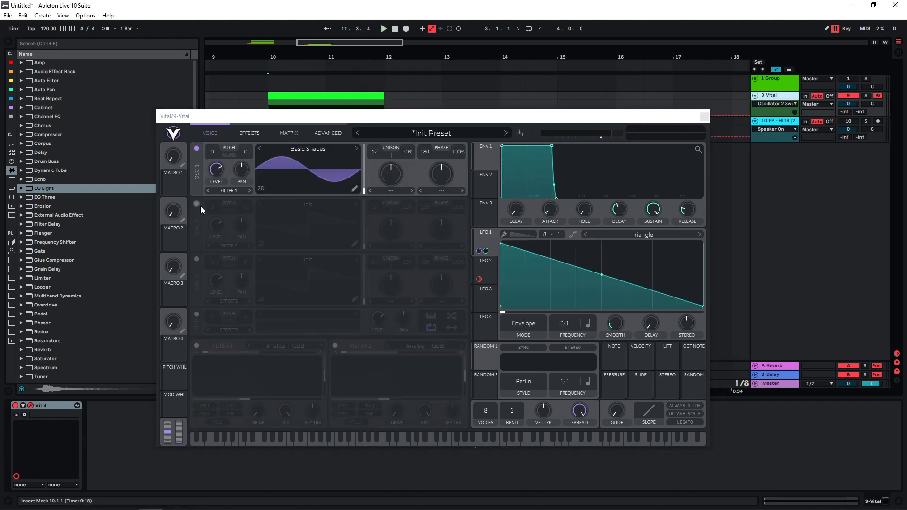
- Turn on oscillator 2 with 2 unison voices and set its spectral morph type to Smear
click(196, 204)
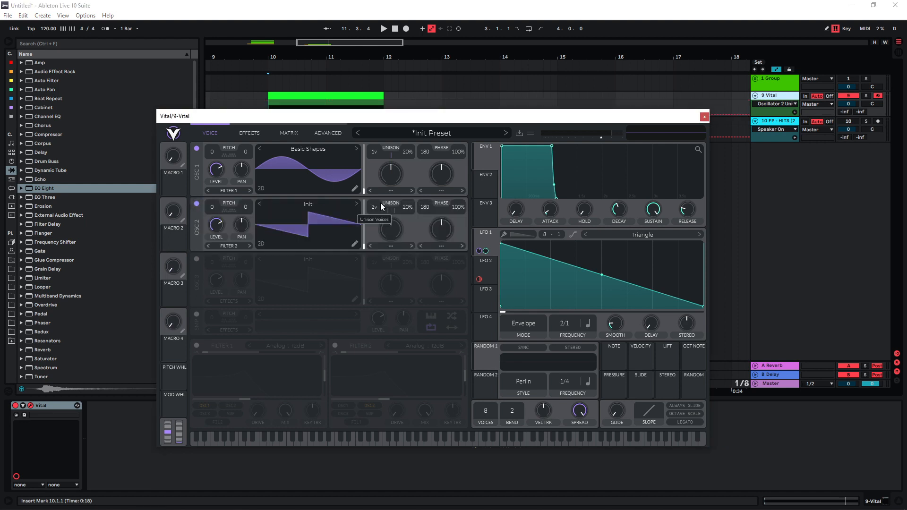
click(390, 246)
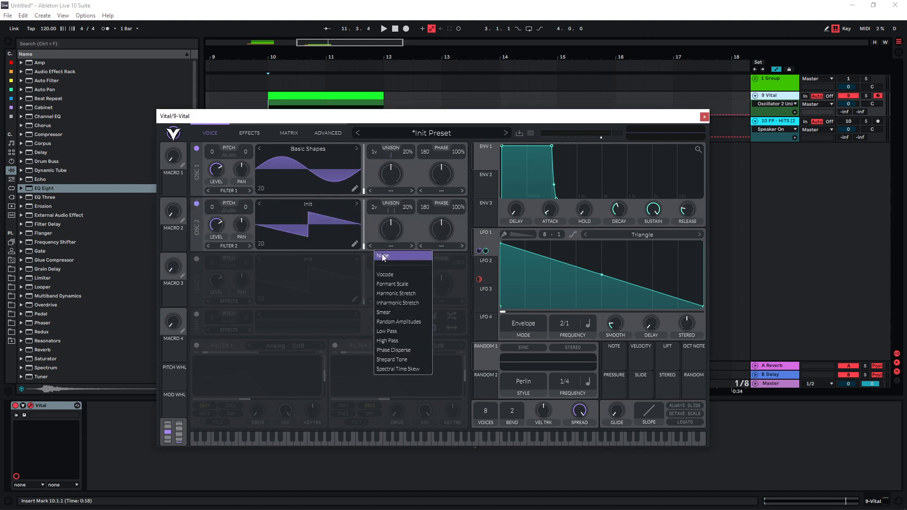
click(382, 313)
- Set oscillator 2's Smear amount to about 51.5% with LFO 1 modulating it, auditioning it with oscillator 1 off and back on
click(196, 149)
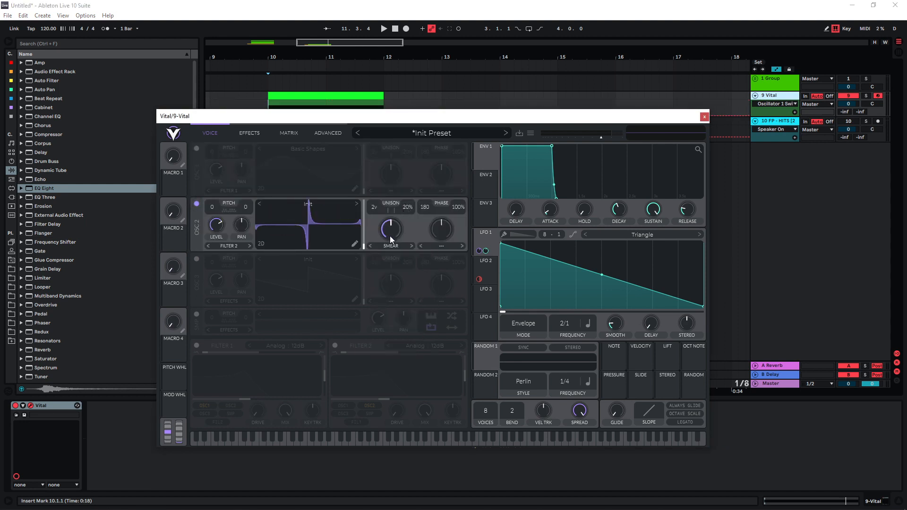
drag(390, 237, 382, 182)
key(space)
key(space)
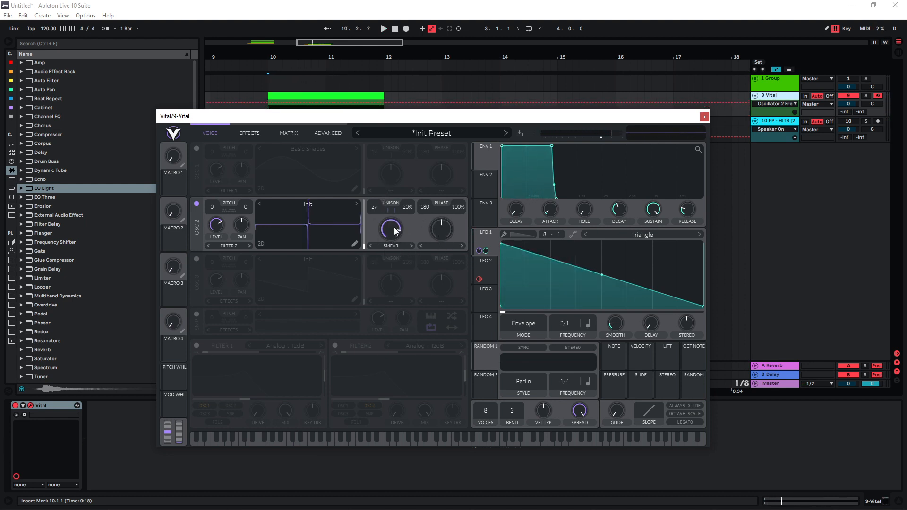
drag(391, 231, 388, 237)
key(space)
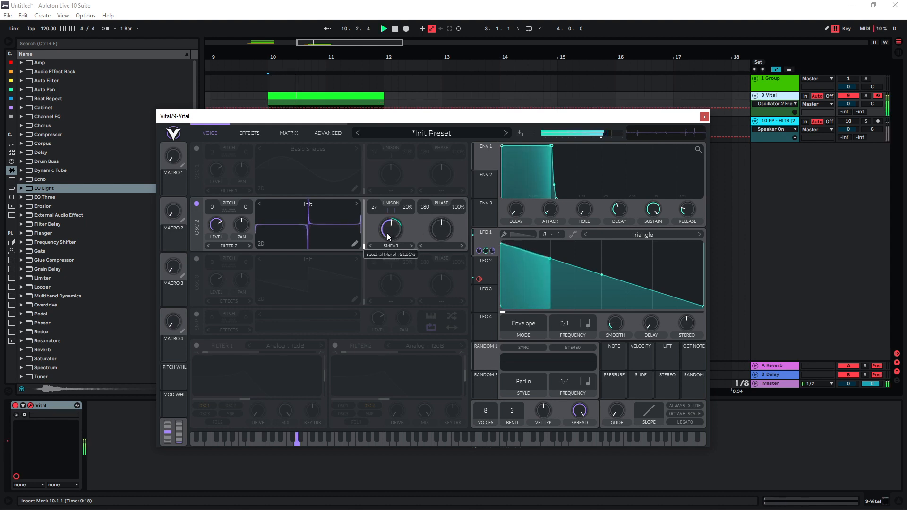
key(space)
click(196, 149)
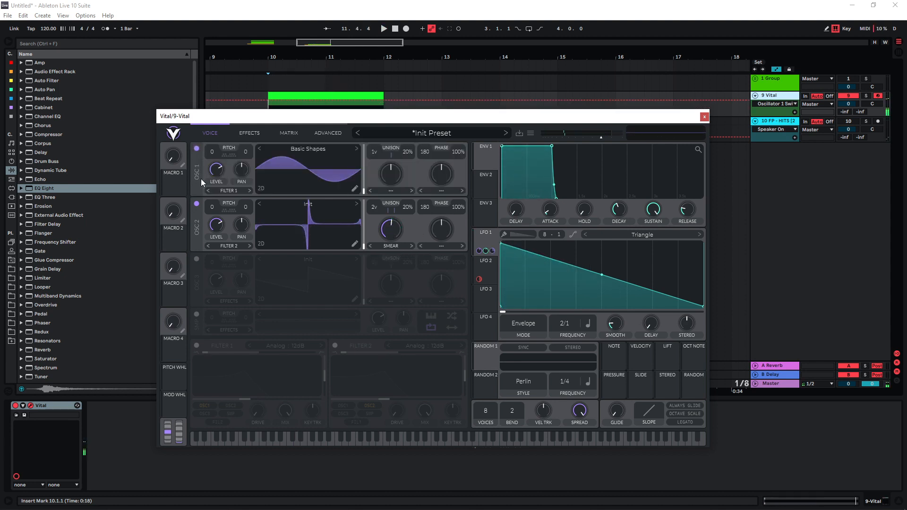
key(space)
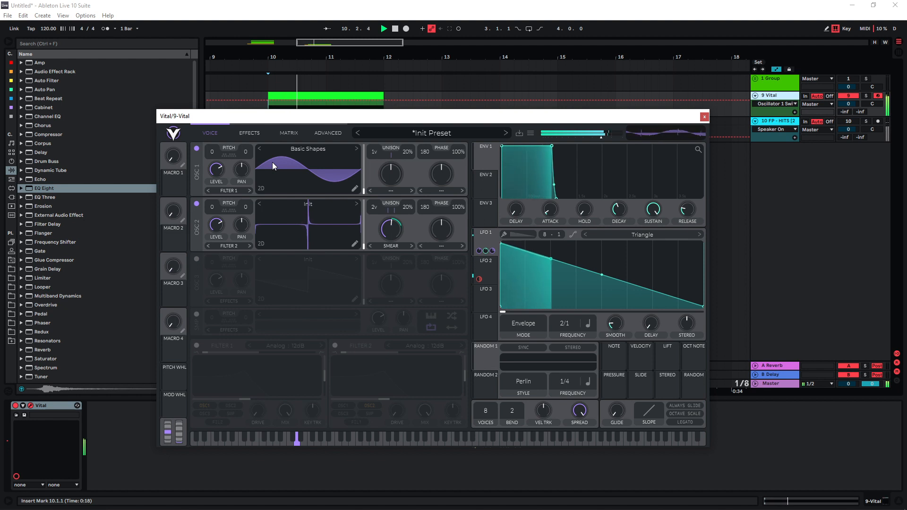
- Enable the Multiband Compressor effect and reduce its high band gain while listening to the clip
click(257, 134)
click(197, 181)
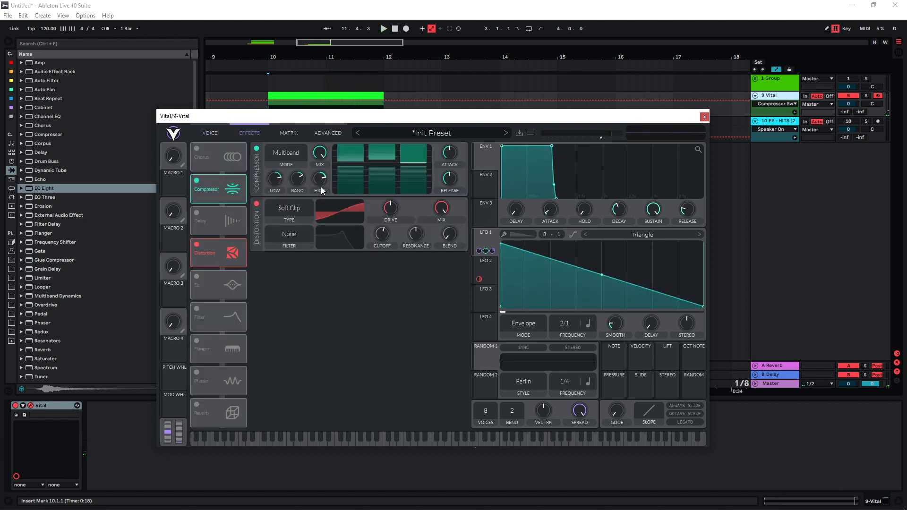
drag(319, 180, 320, 198)
key(space)
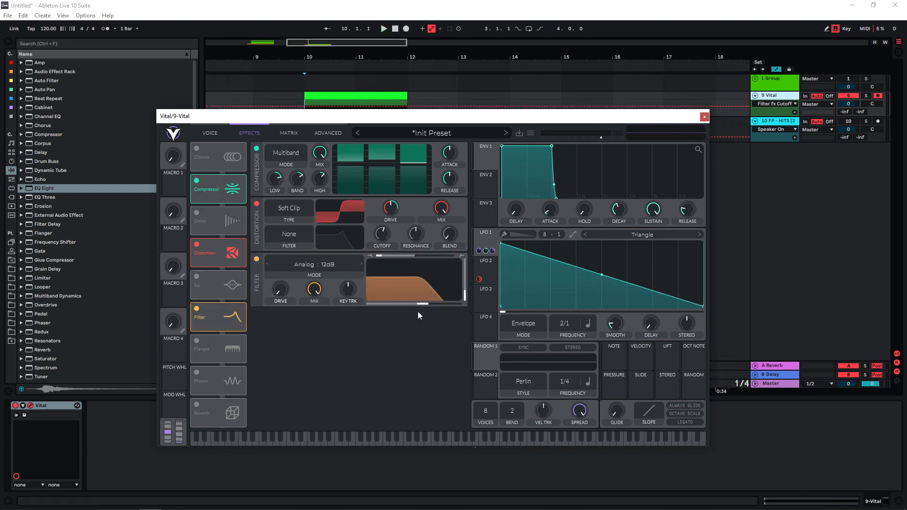
- Modulate the effects Filter's cutoff with LFO 1, and enable the EQ with its high band lowered
drag(424, 308, 419, 308)
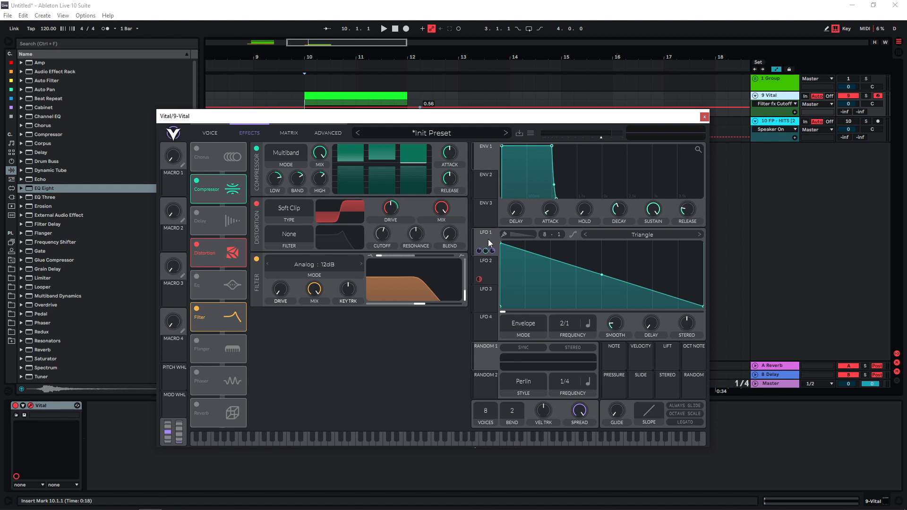
key(space)
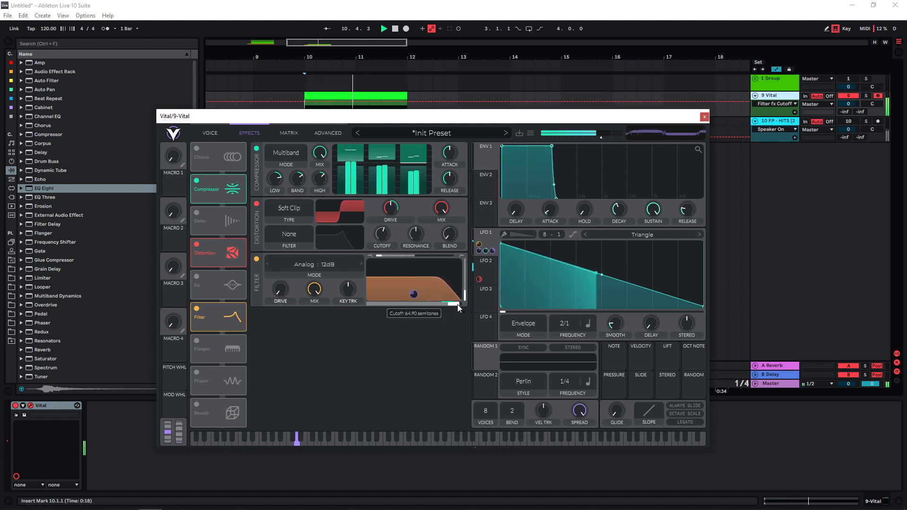
click(197, 277)
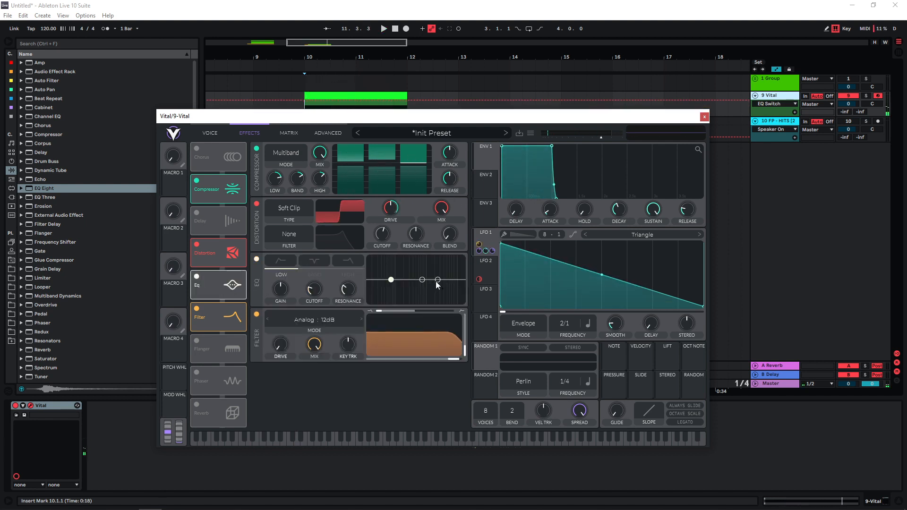
drag(436, 282, 412, 296)
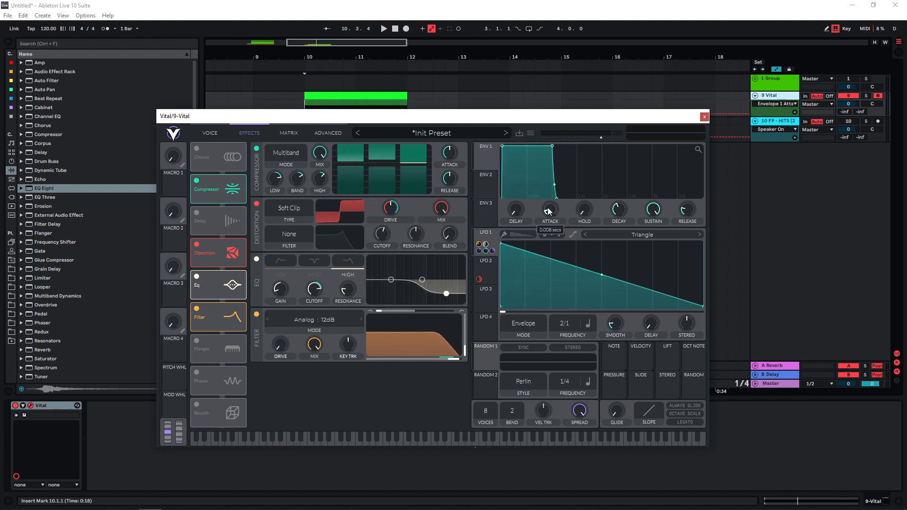
- Lengthen envelope 1's attack for a softer start and play the clip to check it
drag(547, 209, 548, 204)
drag(548, 204, 549, 202)
key(space)
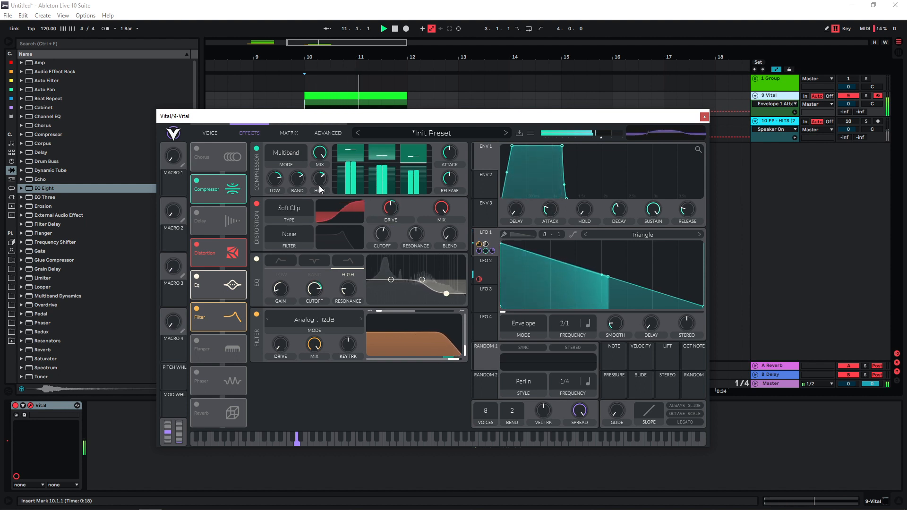
- Duplicate the 9 Vital track and load the Basic Shapes wavetable in oscillator 1 of the copy's initialised preset
click(704, 118)
key(ctrl+d)
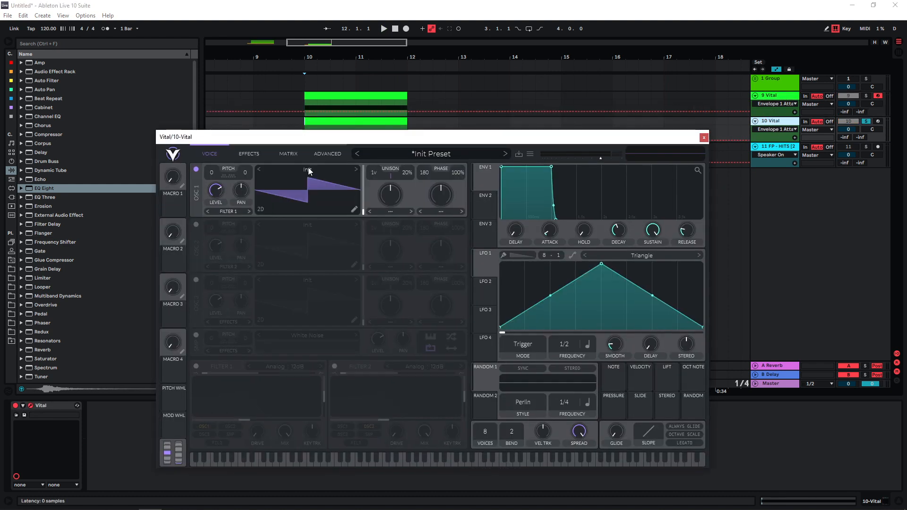
click(308, 170)
click(504, 185)
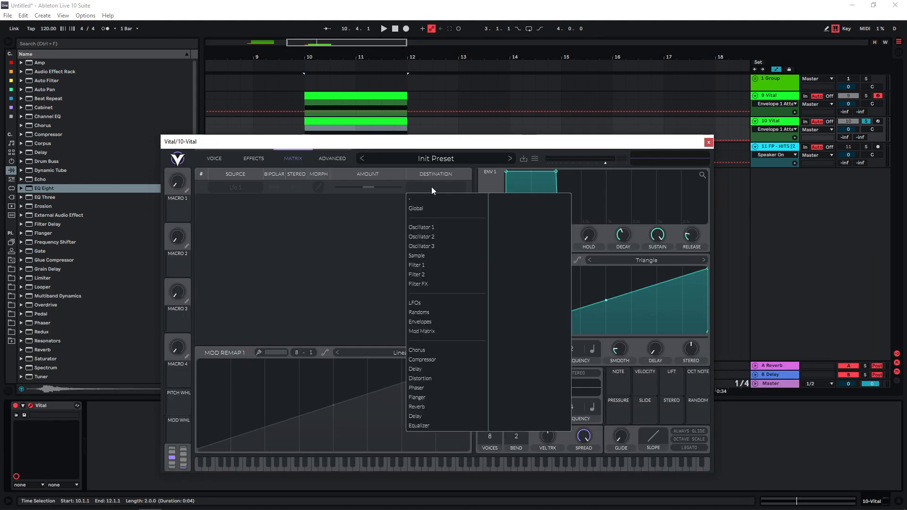
- In the duplicated synth, route LFO 1 to Voice Transpose and set LFO 1 to Envelope mode with a 2/1 frequency
mouse_move(443, 209)
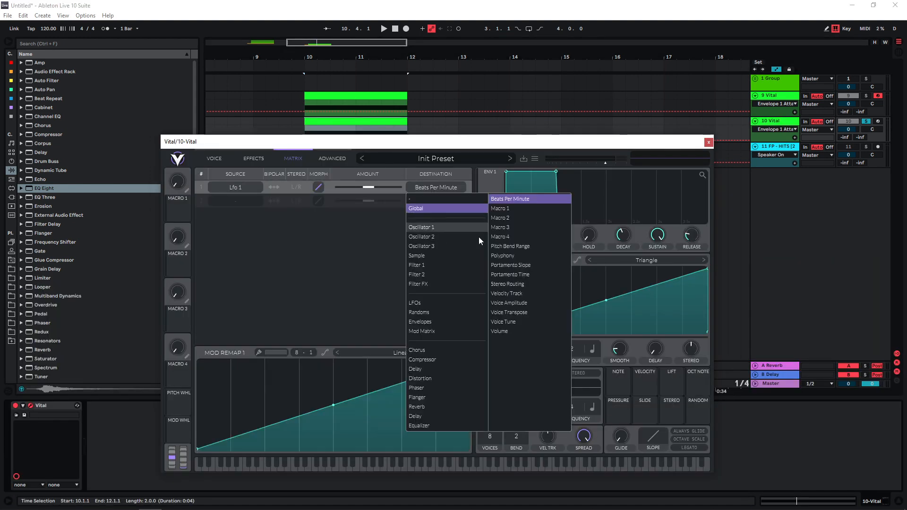
click(524, 322)
drag(571, 351, 571, 376)
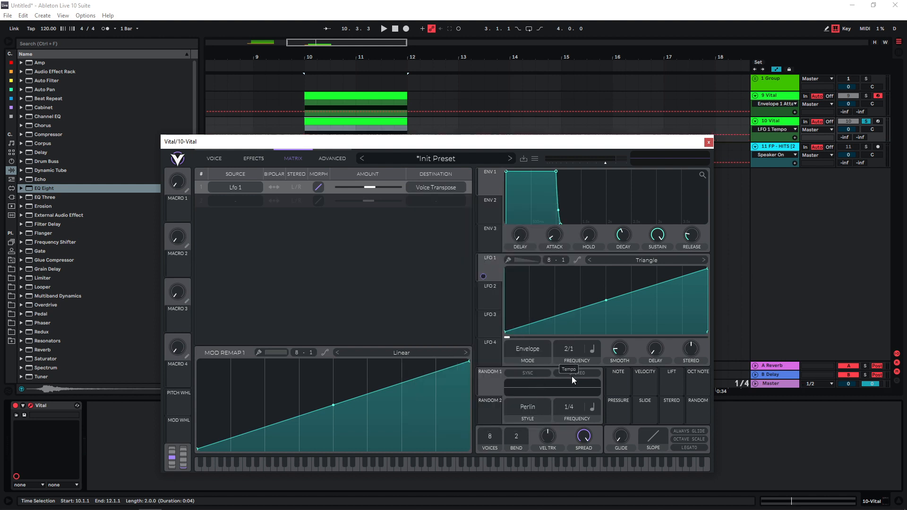
- Transpose oscillator 1 up 24 semitones and play the clip to check the pitch sweep
key(space)
key(space)
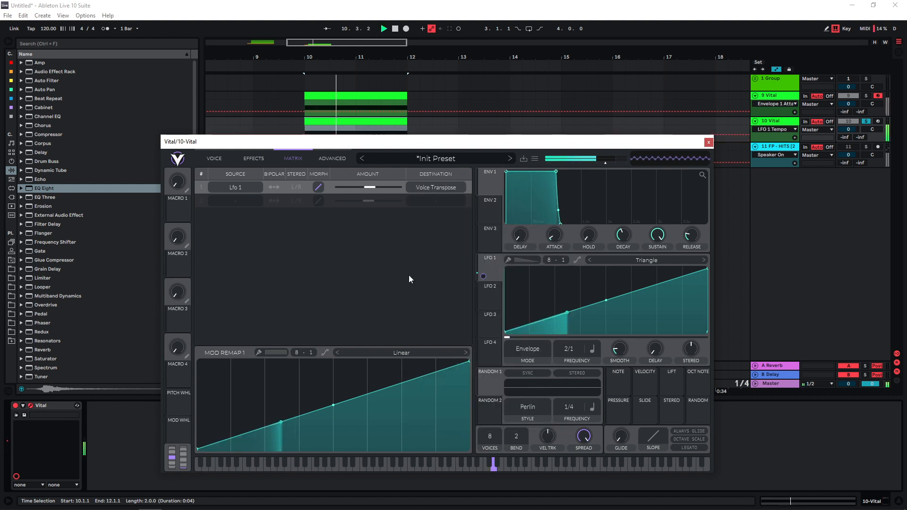
click(214, 159)
drag(218, 86, 218, 63)
key(space)
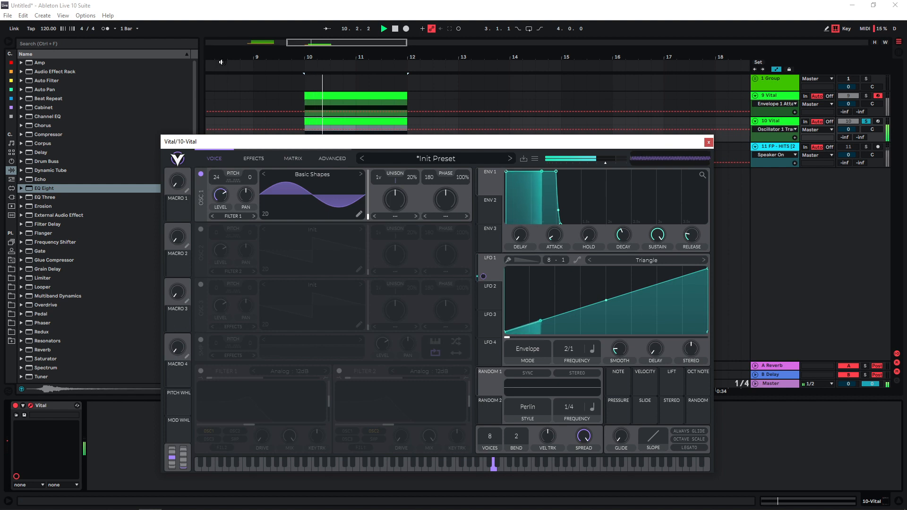
key(space)
- Set oscillator 1's unison to 3 voices with 10% detune and play the clip to check it
drag(382, 180, 417, 191)
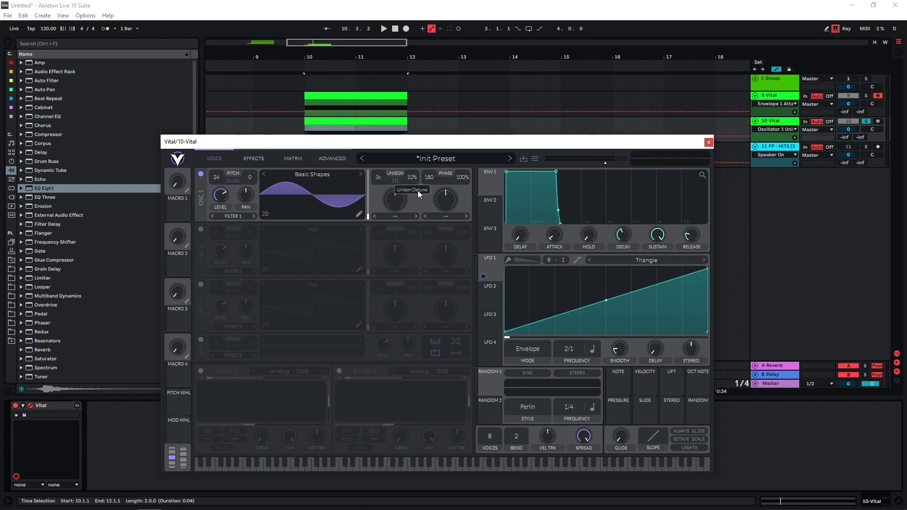
key(space)
key(space)
- Modulate oscillator 1's level with LFO 2, starting from a base level of zero
click(492, 297)
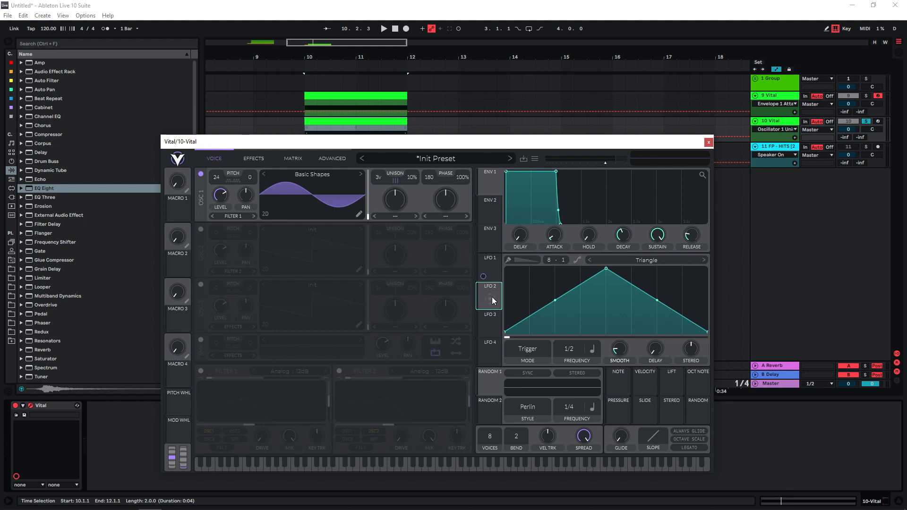
drag(492, 297, 219, 199)
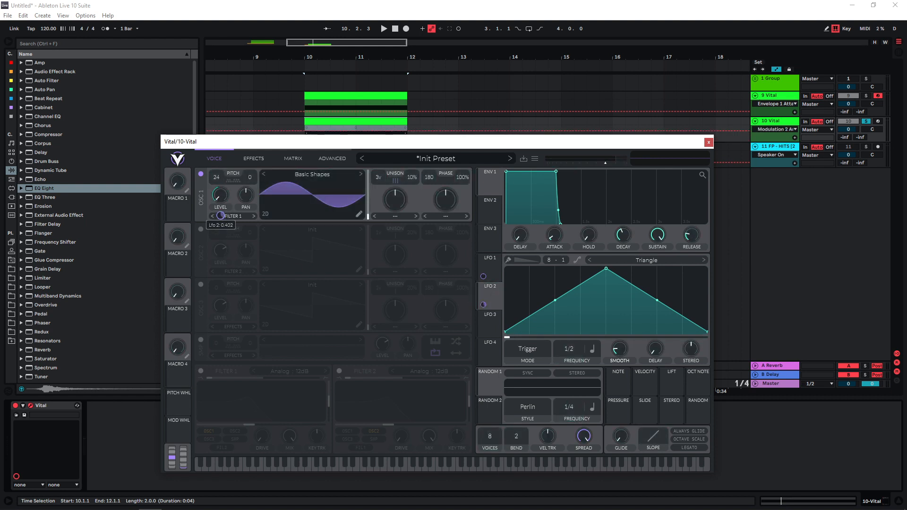
key(space)
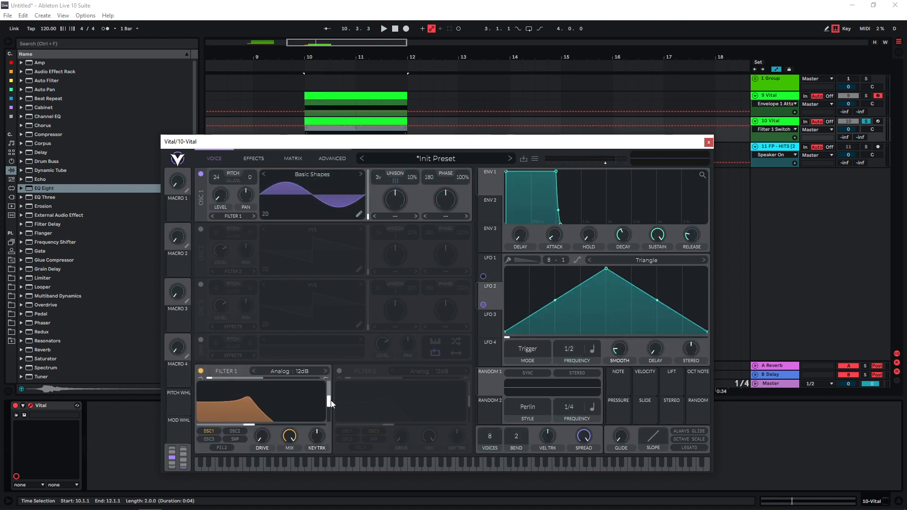
- Enable Filter 1, lower its resonance and raise its cutoff, and play the clip to check it
drag(330, 401, 329, 417)
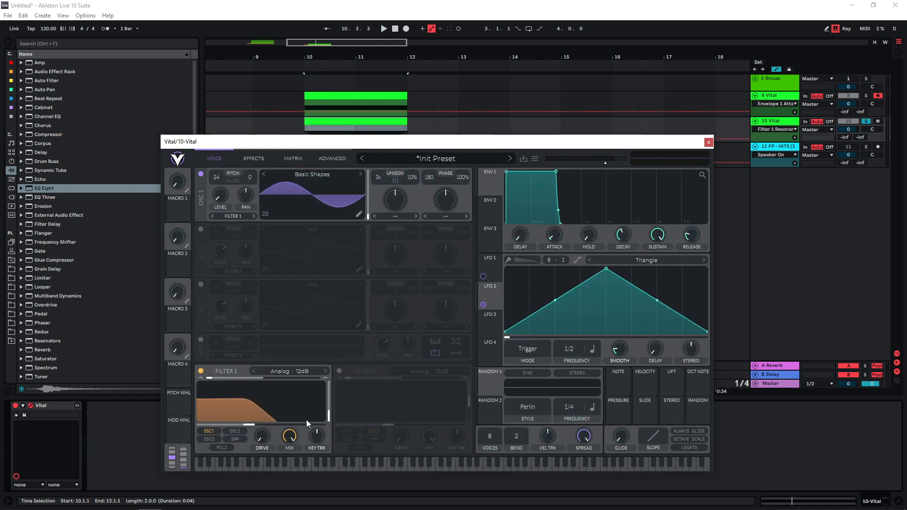
drag(249, 425, 278, 432)
key(space)
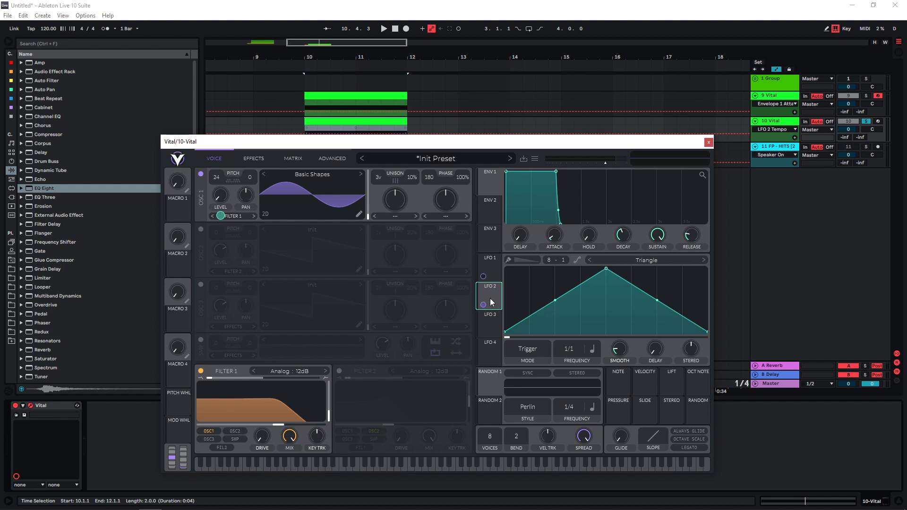
- Switch LFO 2's frequency from tempo-synced to seconds and set it to 0.001 secs
click(592, 349)
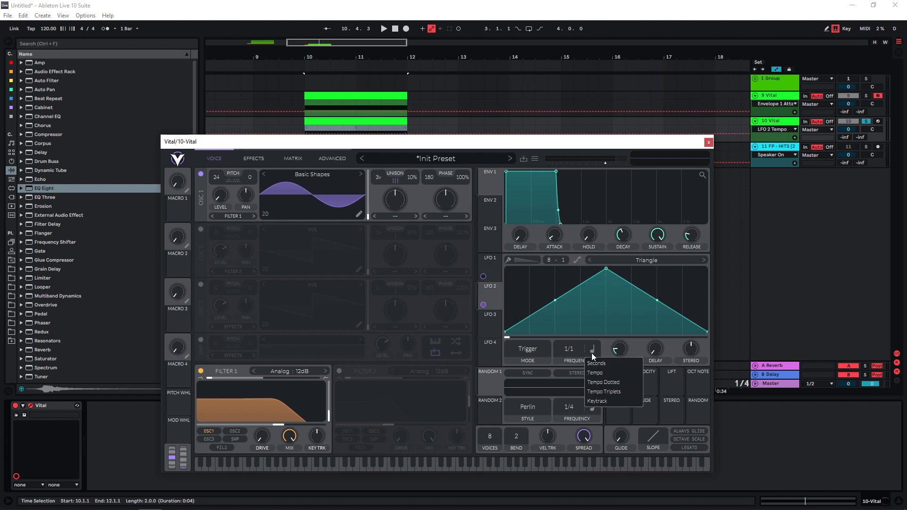
click(597, 362)
drag(578, 350, 570, 350)
- Add a matrix modulation from LFO 1 to LFO 2 Frequency, and set LFO 2's frequency to about 0.423 secs
click(293, 159)
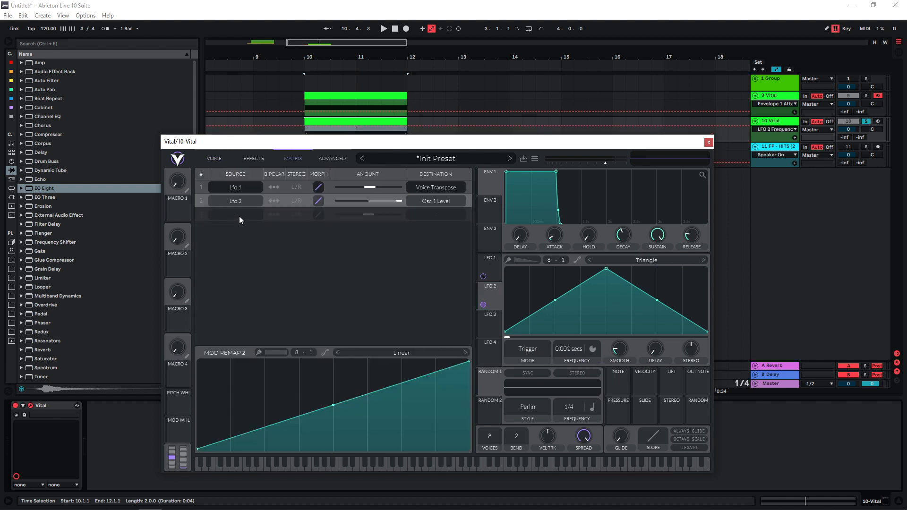
click(239, 216)
click(229, 240)
click(429, 215)
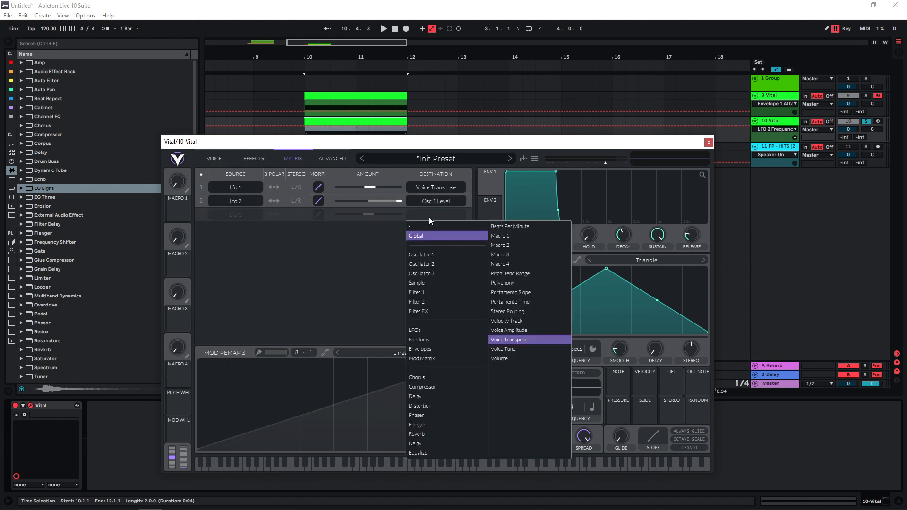
mouse_move(425, 330)
click(516, 331)
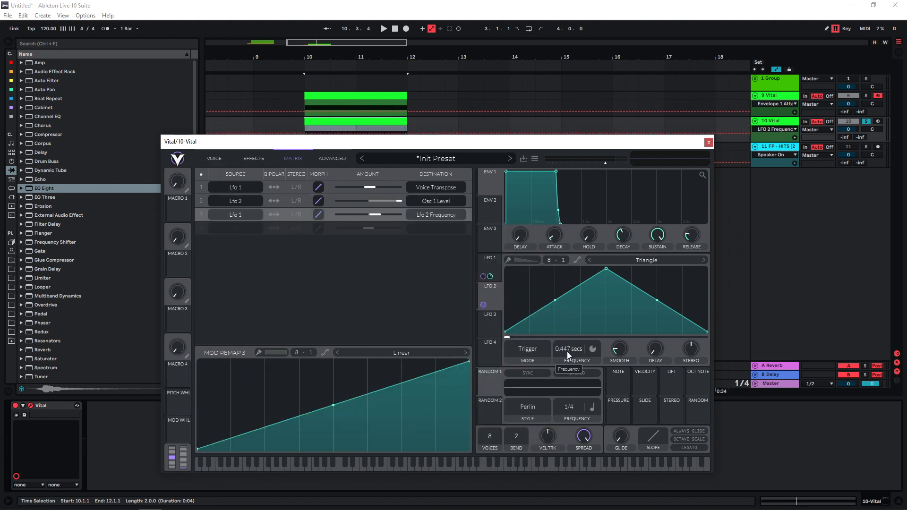
key(space)
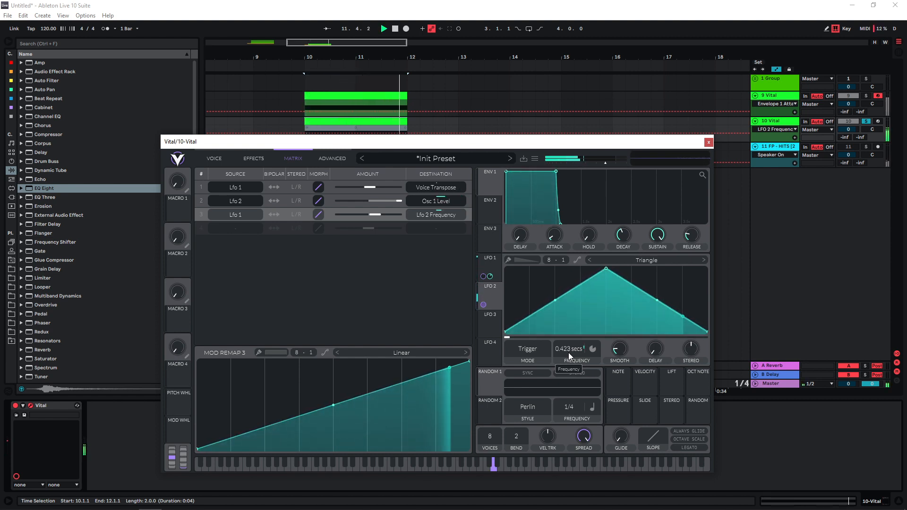
key(space)
- Enable the multiband compressor with its low gain at -30 dB, and enable the EQ with its high band lowered
click(255, 158)
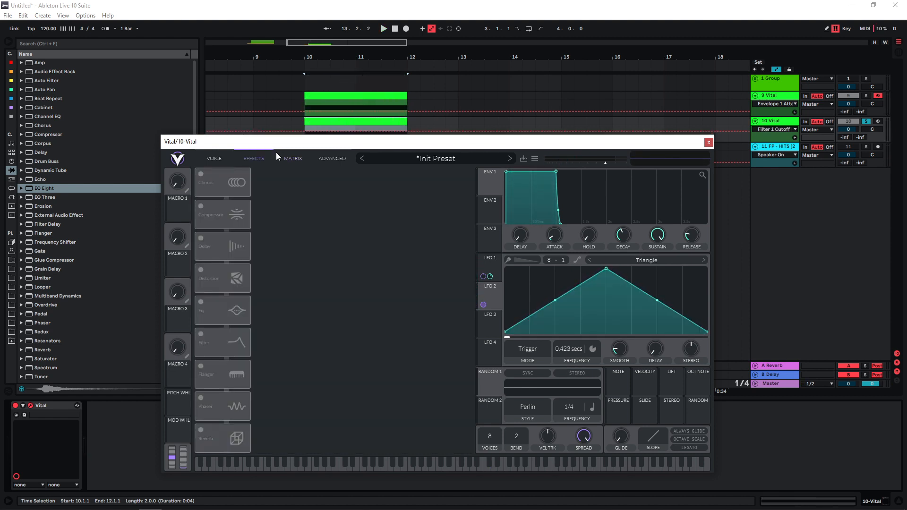
click(200, 206)
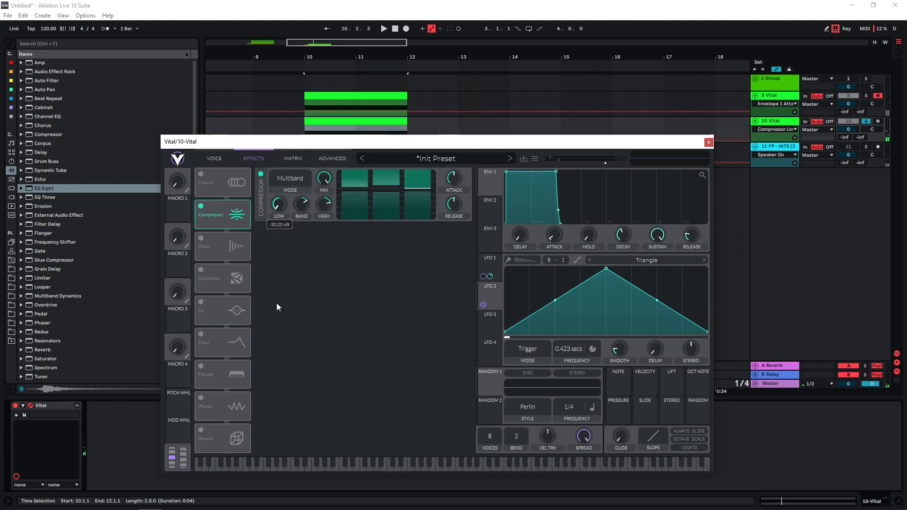
click(323, 217)
click(201, 302)
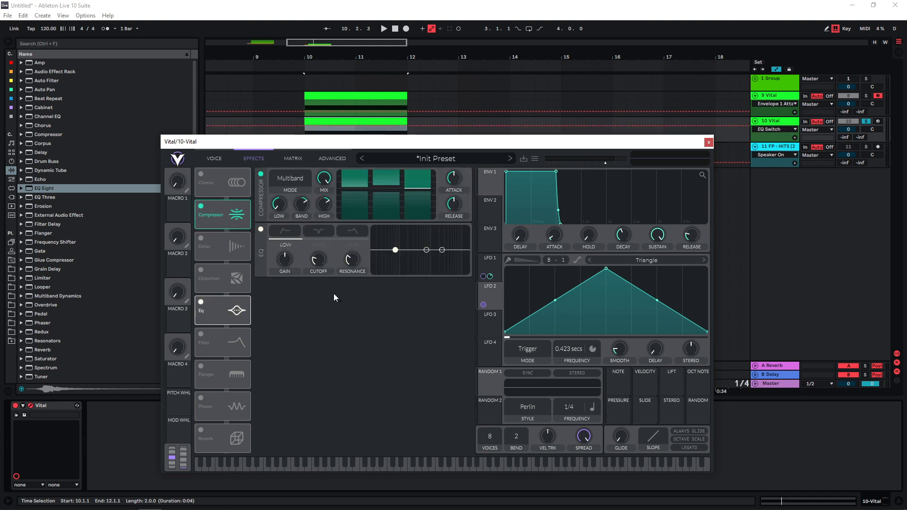
drag(441, 249, 435, 268)
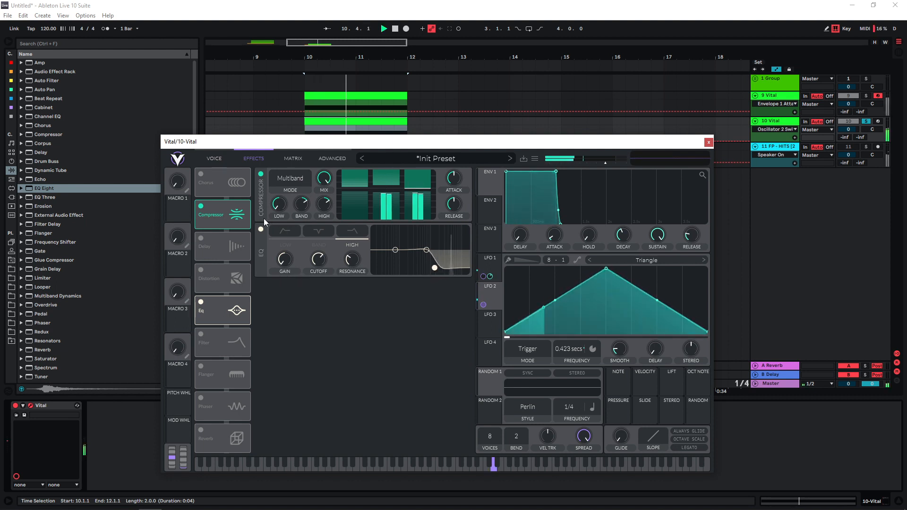
- Enable oscillator 2, modulate its level with LFO 2, and transpose it up 24 semitones
click(212, 158)
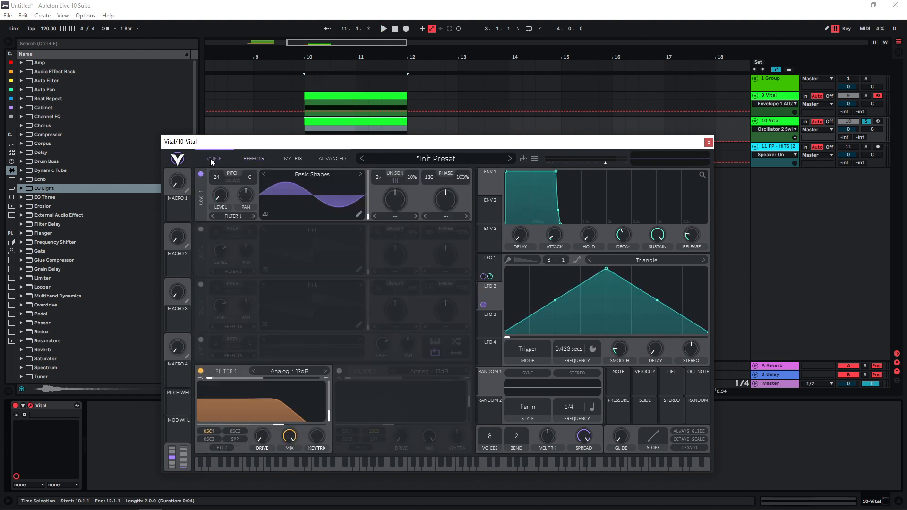
click(201, 229)
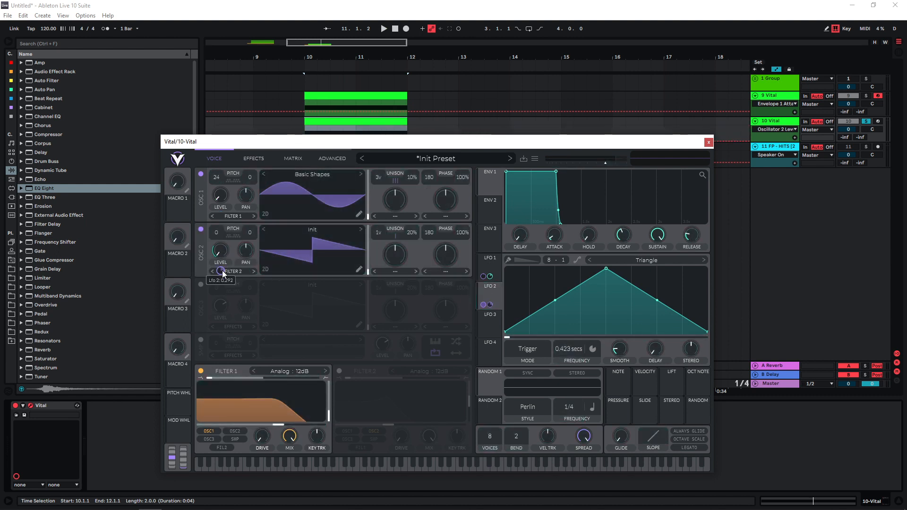
drag(216, 232, 209, 117)
- Set oscillator 1's unison to 5 voices with 28% detune while playing the clip
mouse_move(380, 178)
mouse_down()
mouse_move(381, 154)
mouse_move(381, 165)
mouse_up()
key(space)
mouse_move(412, 178)
mouse_down()
mouse_move(412, 153)
mouse_move(412, 164)
mouse_up()
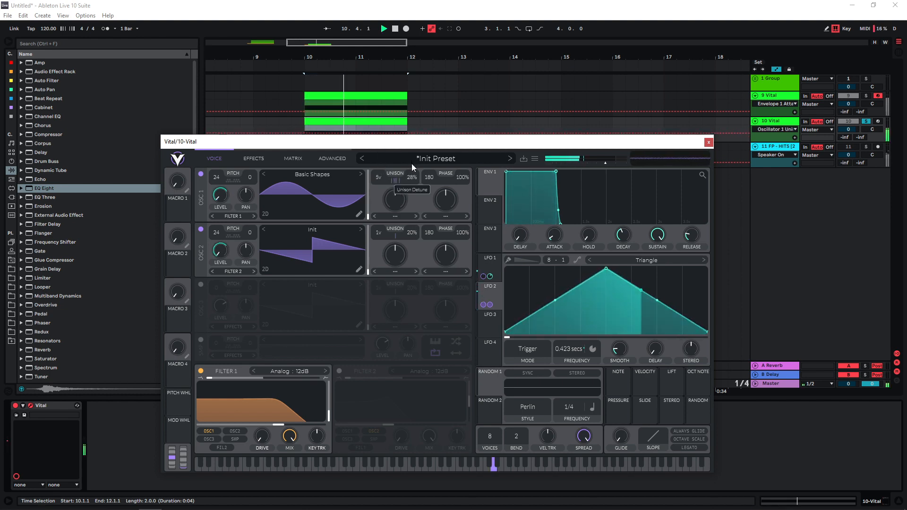
- Duplicate the 10 Vital track and initialise the preset in the copy's synth
click(708, 142)
click(780, 123)
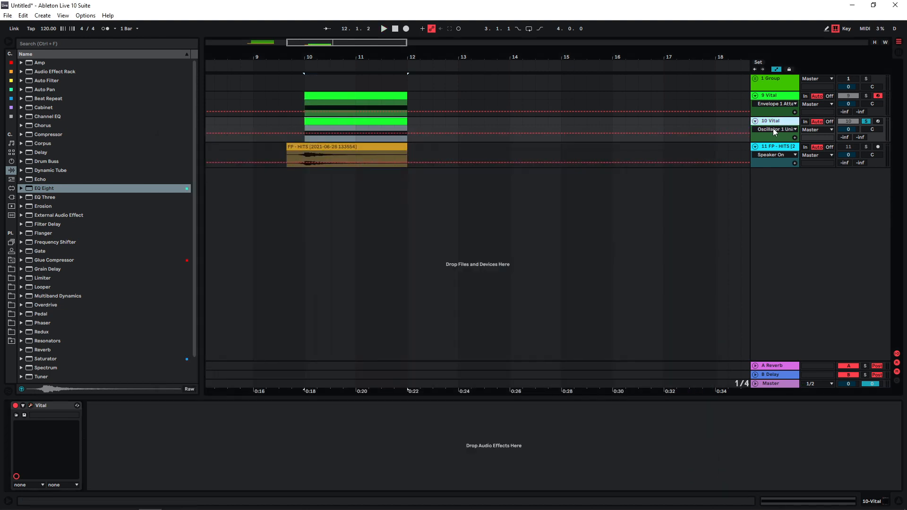
key(ctrl+d)
click(535, 159)
click(538, 236)
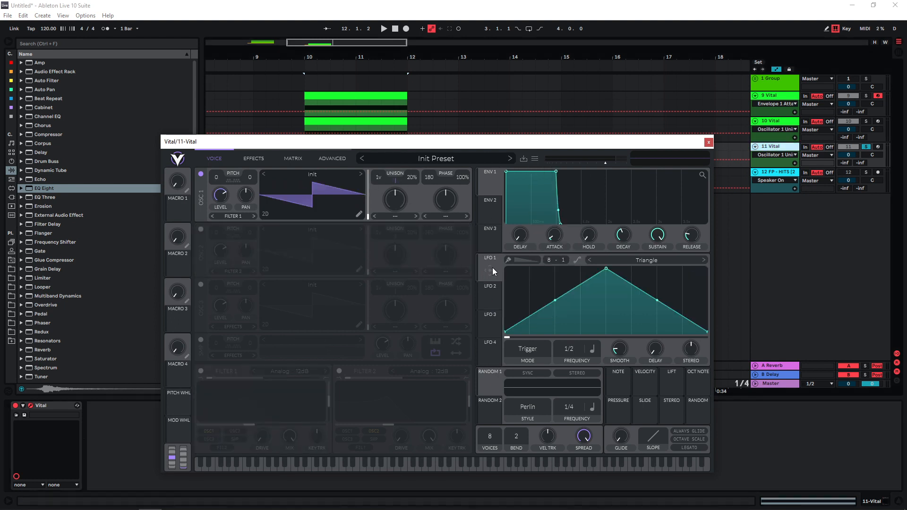
- Reshape LFO 1 into a rising ramp, and set it to Envelope mode with a 2/1 frequency
drag(605, 269, 708, 269)
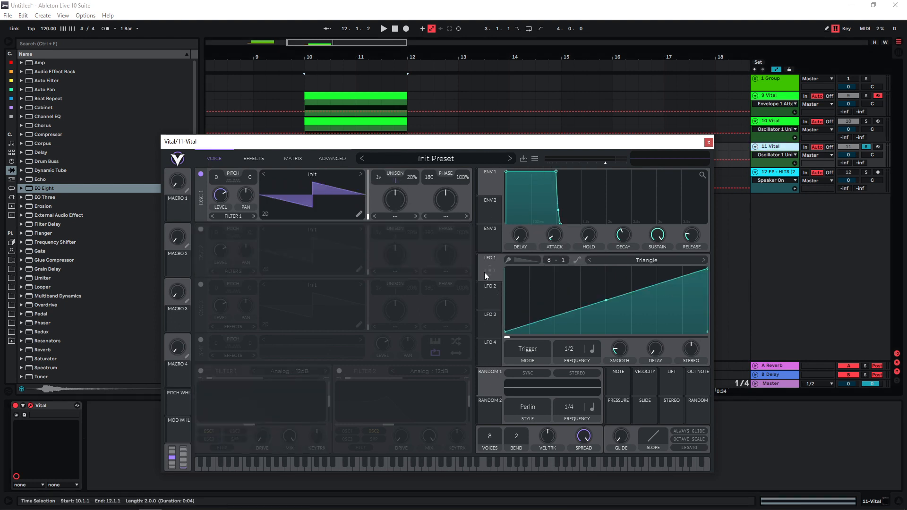
click(538, 350)
click(526, 381)
scroll(577, 350, down, 2)
- Route LFO 1 to Voice Transpose in the modulation matrix with a positive amount
click(293, 158)
click(231, 189)
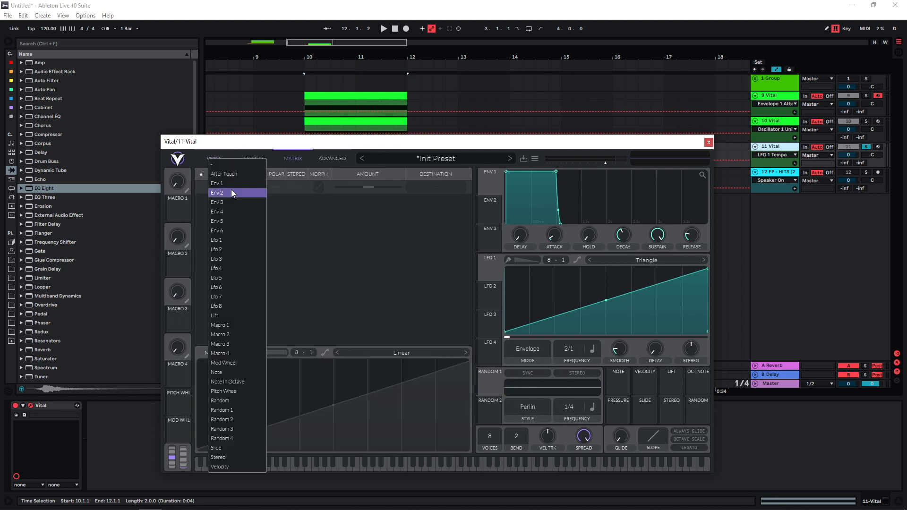
click(240, 241)
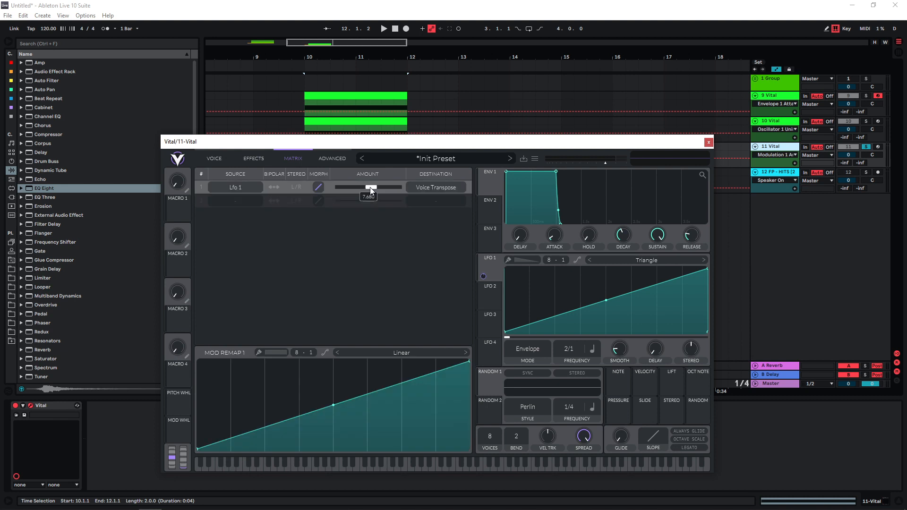
- Enable oscillators 2 and 3, and transpose oscillator 1 to 24 and oscillator 3 to -12 semitones
click(214, 158)
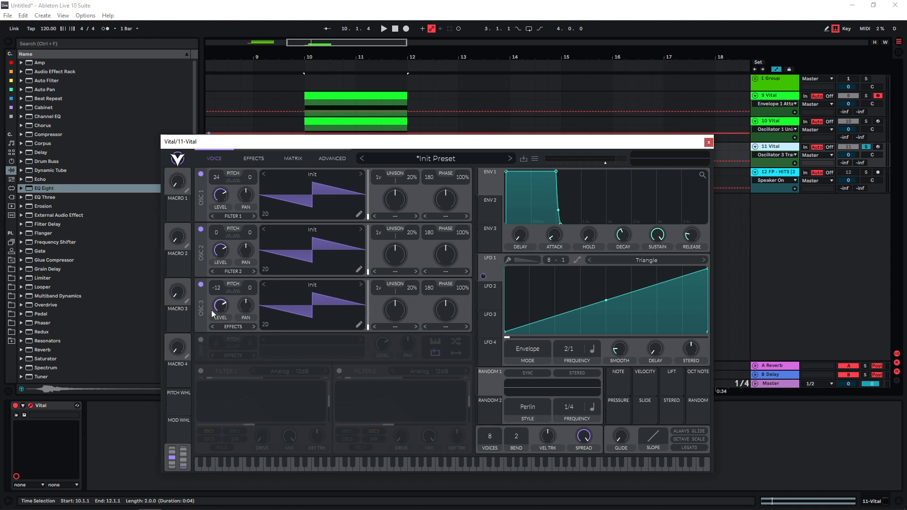
key(space)
- Lower the levels of all three oscillators and modulate each level with LFO 1
right_click(221, 305)
click(216, 302)
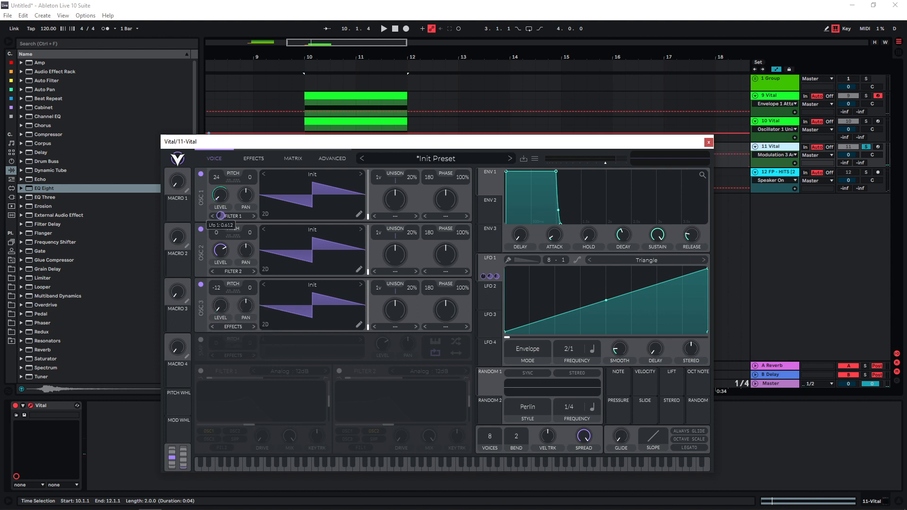
drag(484, 276, 219, 235)
key(space)
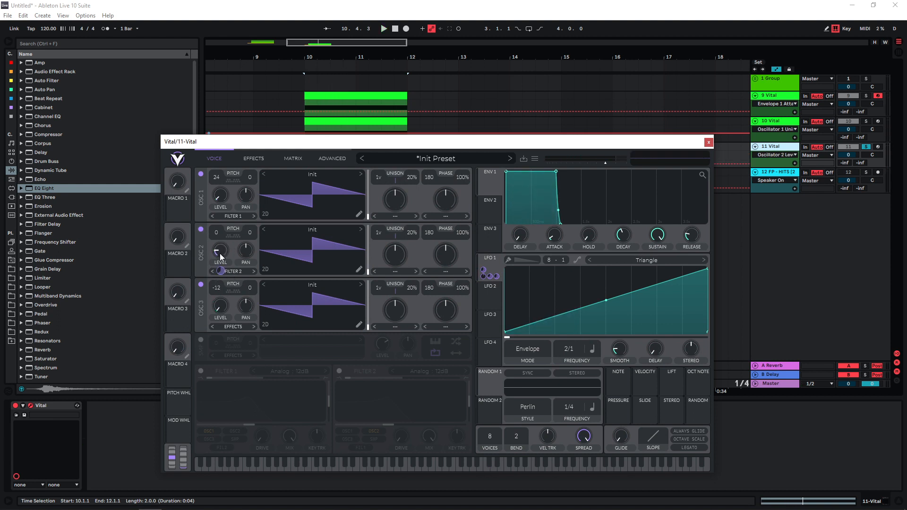
- Set oscillator 1's unison to 4 voices and adjust oscillator 2's unison while playing the clip
key(space)
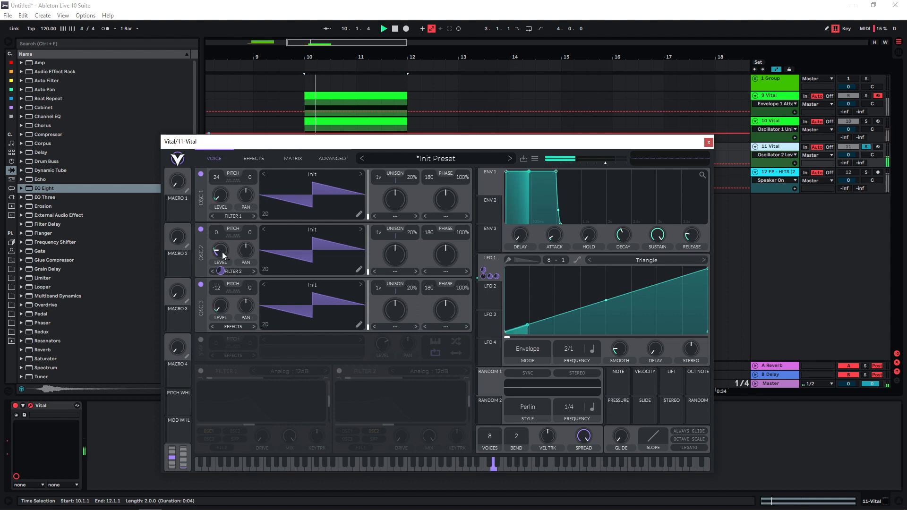
drag(378, 177, 381, 162)
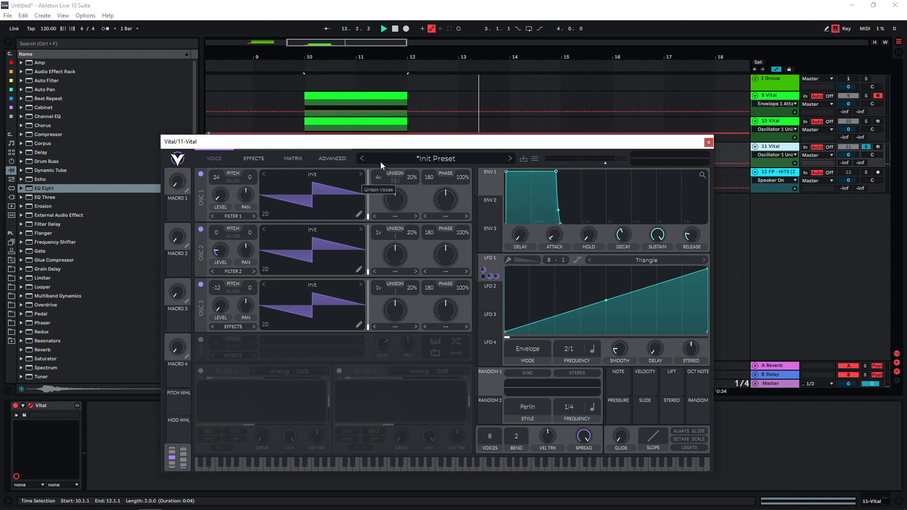
drag(379, 233, 413, 220)
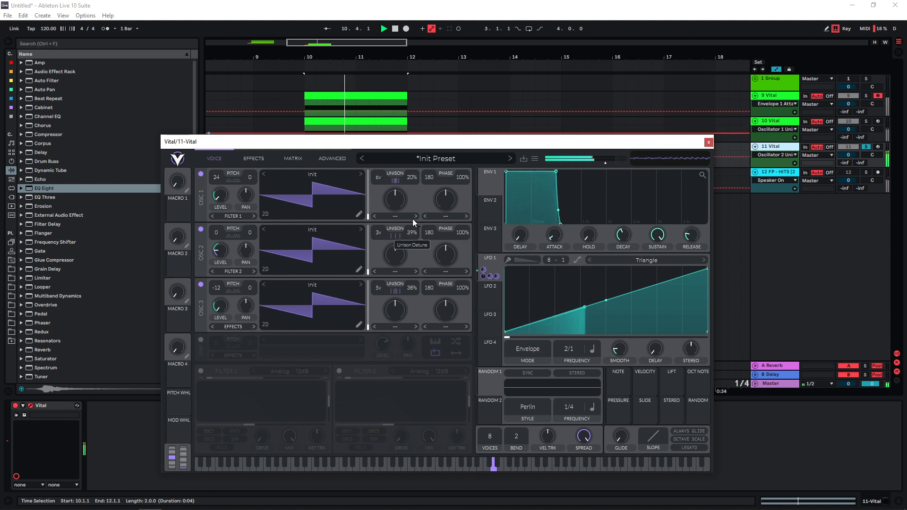
- Enable the compressor in Multiband mode and adjust its band gains
click(254, 159)
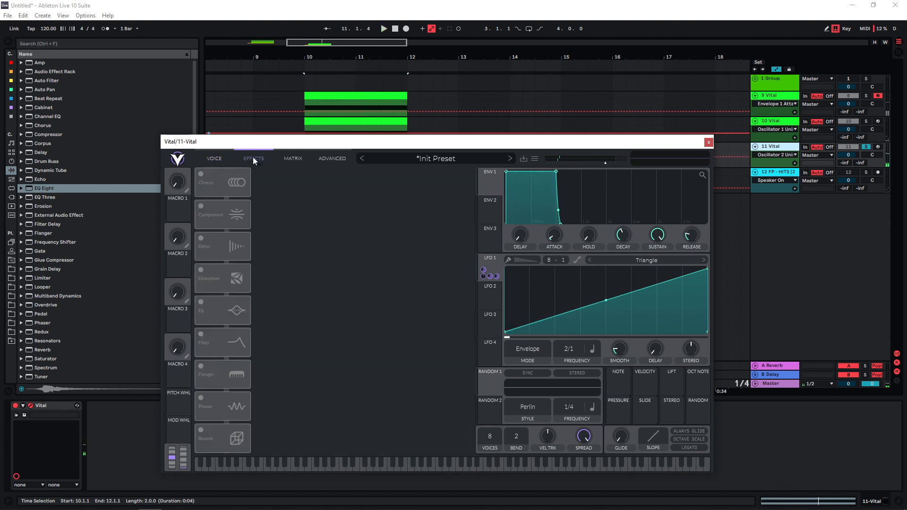
click(200, 206)
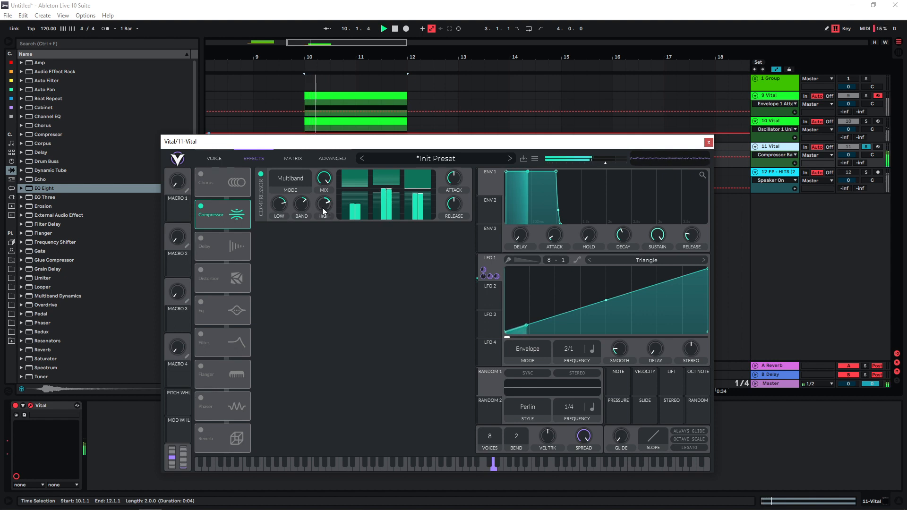
- Enable the Soft Clip distortion with its drive at -6 dB, and modulate the drive with LFO 1 by about 16.20
click(201, 270)
drag(394, 239, 396, 248)
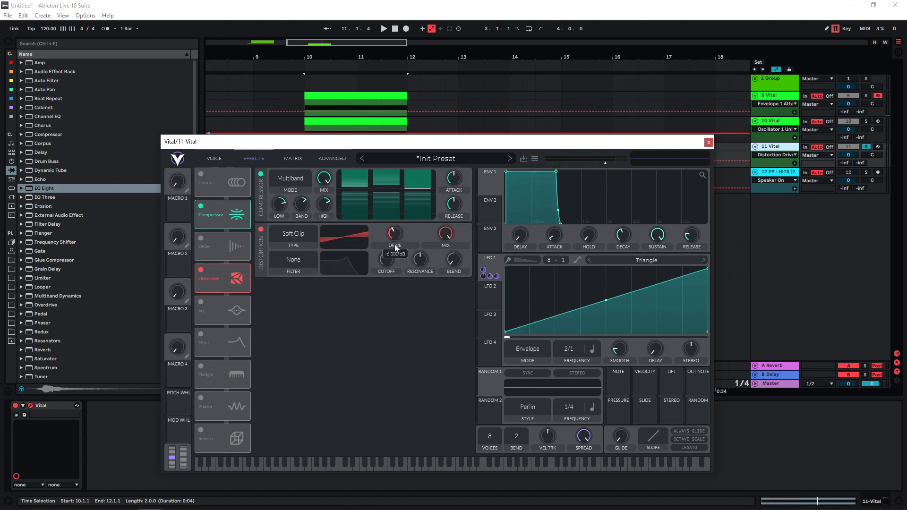
drag(483, 268, 394, 270)
key(space)
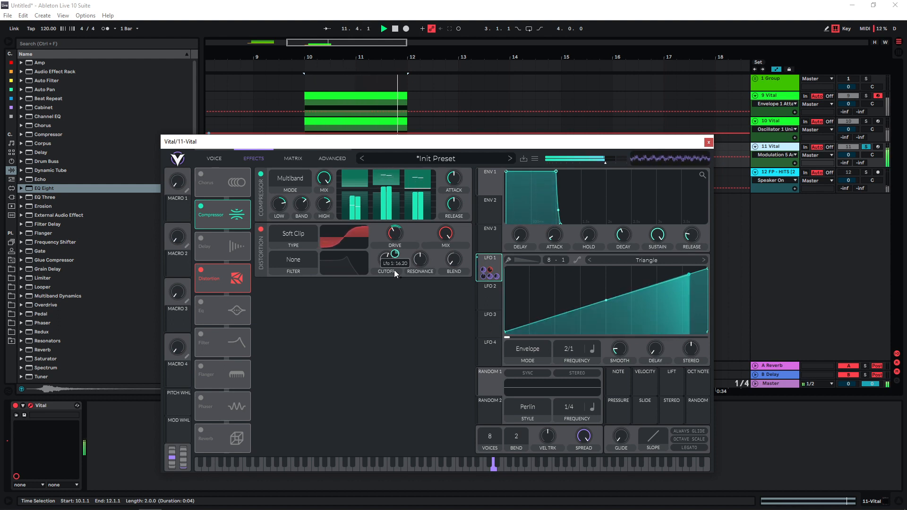
- Enable the EQ with its high band at about -10.61 dB, and modulate that band's cutoff with LFO 1
click(201, 302)
drag(441, 305, 420, 320)
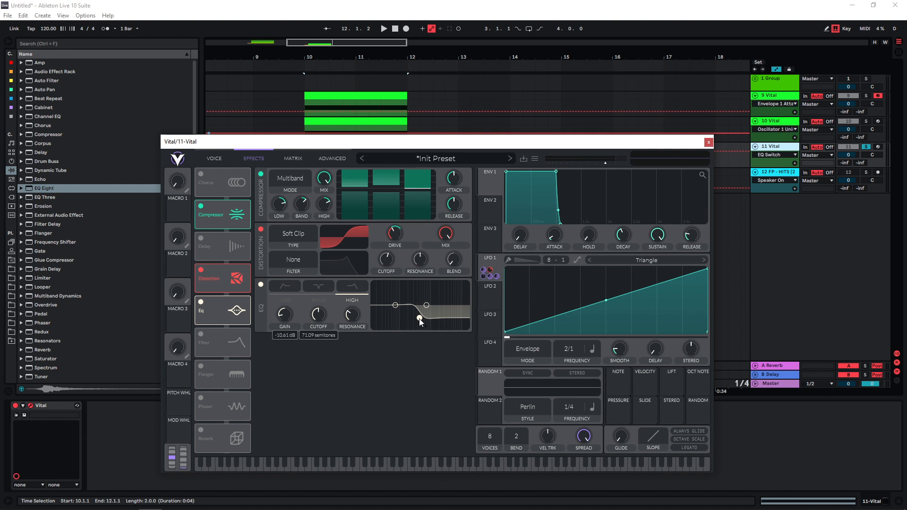
drag(489, 273, 314, 316)
key(space)
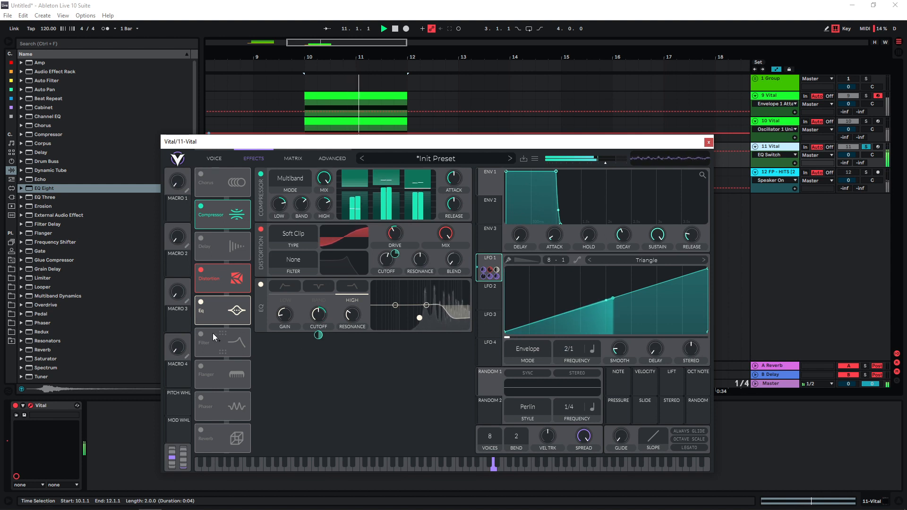
- Enable the Analog 12dB filter with LFO 1 modulating its cutoff by about 57.53, and enable the reverb with a larger size
click(201, 334)
key(space)
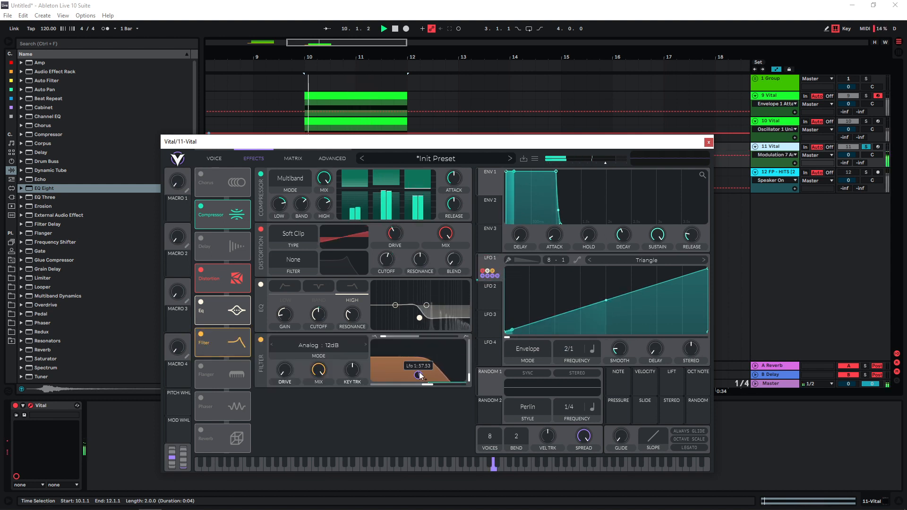
drag(419, 376, 419, 371)
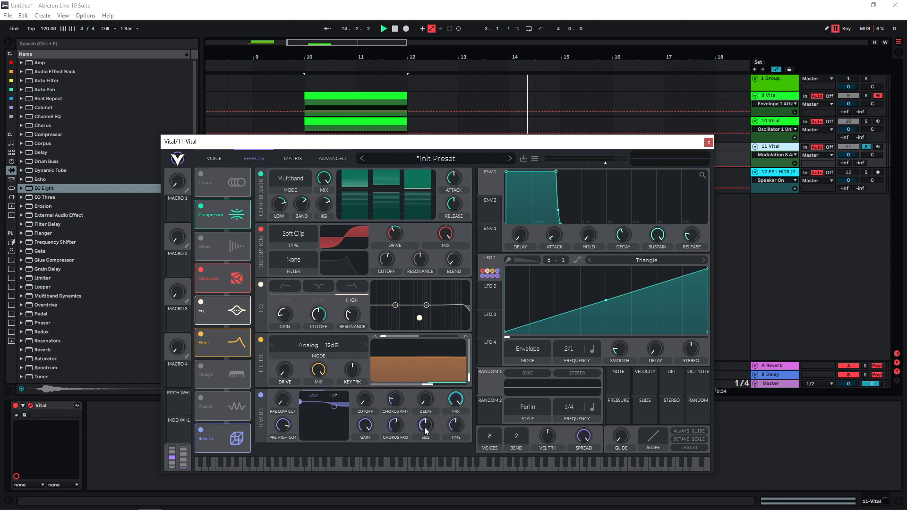
mouse_move(425, 424)
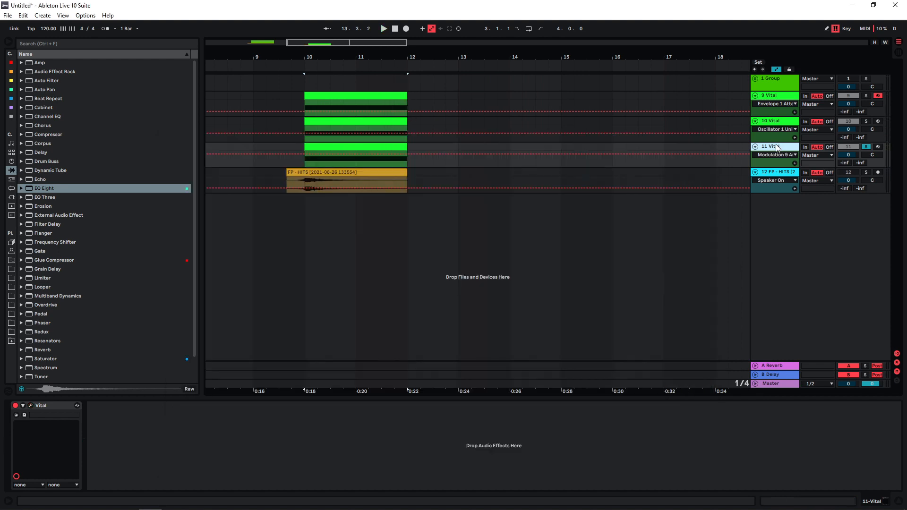
- Duplicate the 11 Vital track and transpose the copy's oscillators 1, 2 and 3 to 48, 24 and 12
key(ctrl+d)
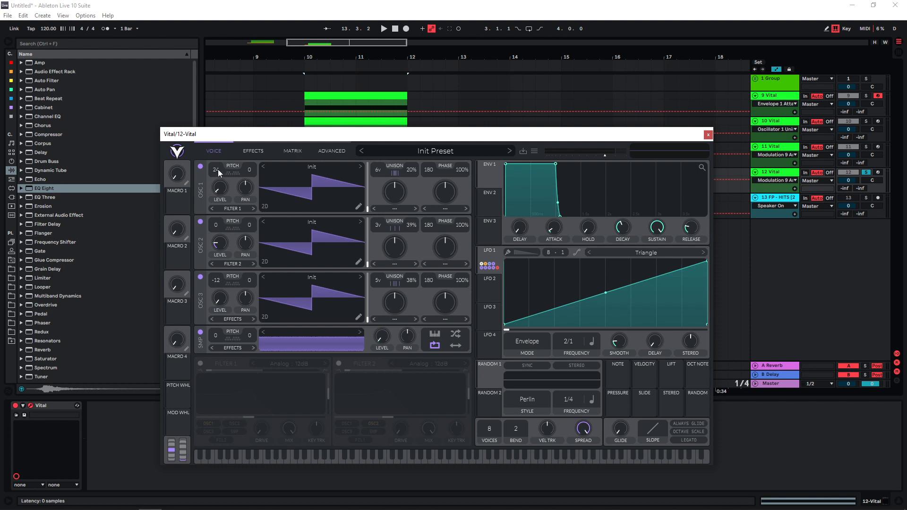
drag(223, 112, 223, 90)
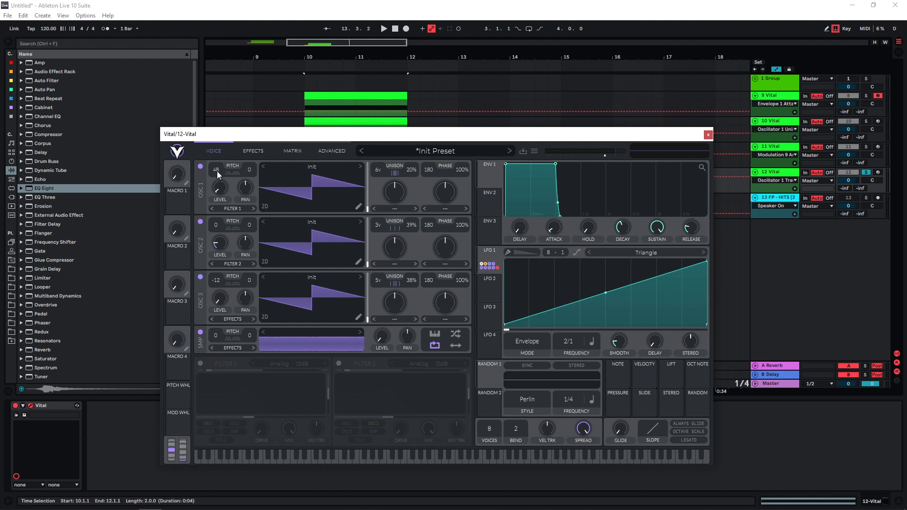
drag(217, 226, 221, 205)
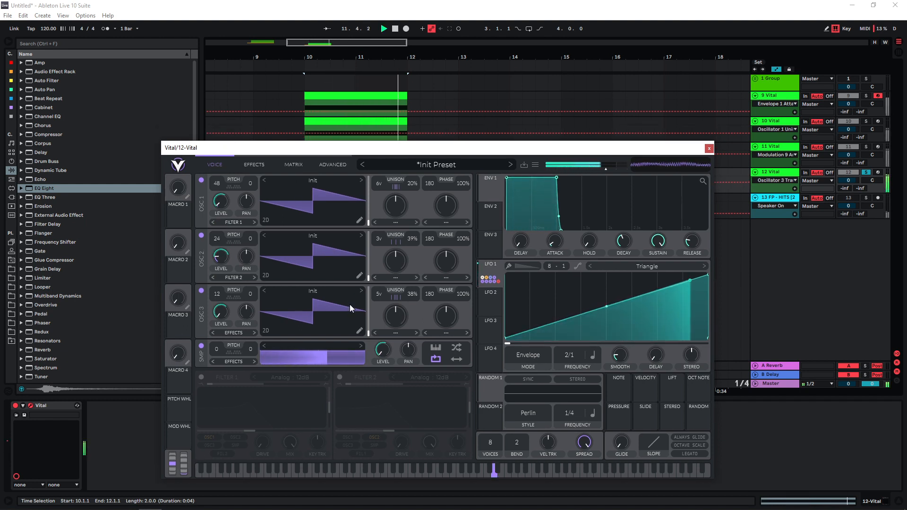
- Adjust LFO 1's modulation of the sample level during playback, and close the Vital window
key(space)
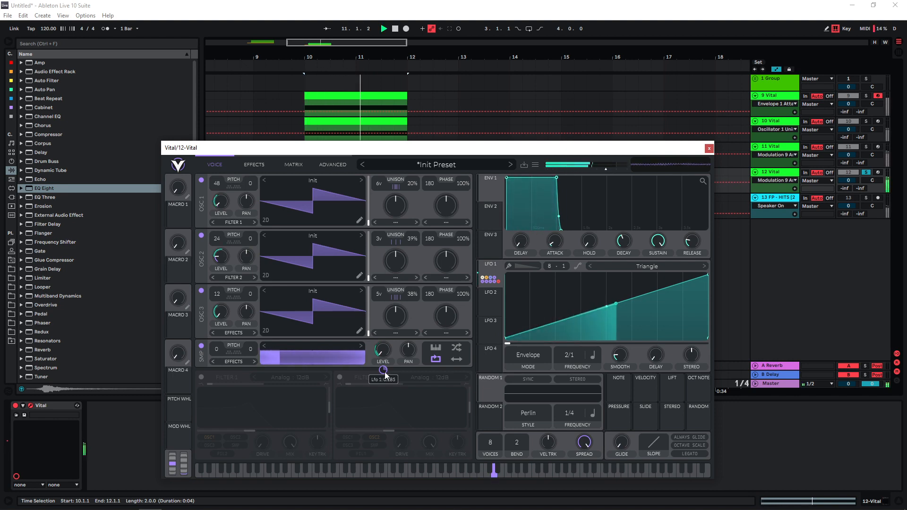
key(space)
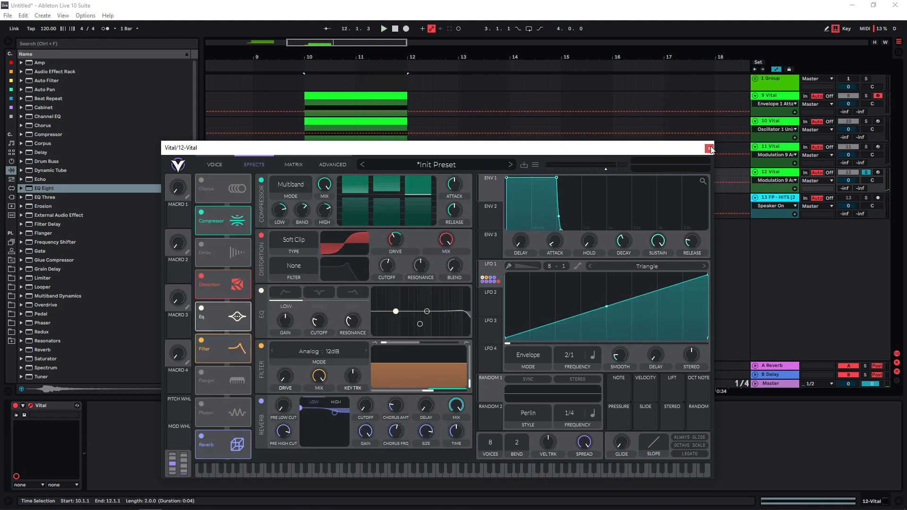
click(709, 148)
- Duplicate the 12 Vital track and initialize the preset in the copy's Vital instance
click(775, 174)
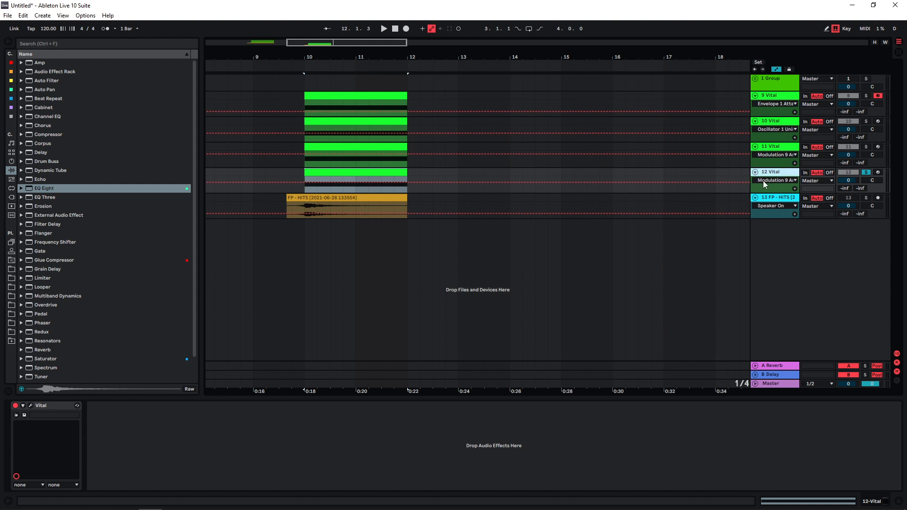
key(ctrl+d)
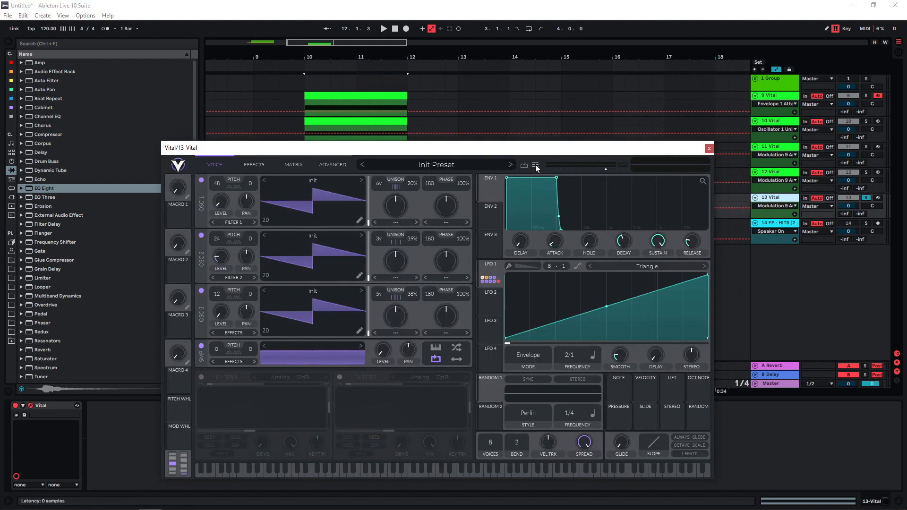
click(535, 165)
click(552, 176)
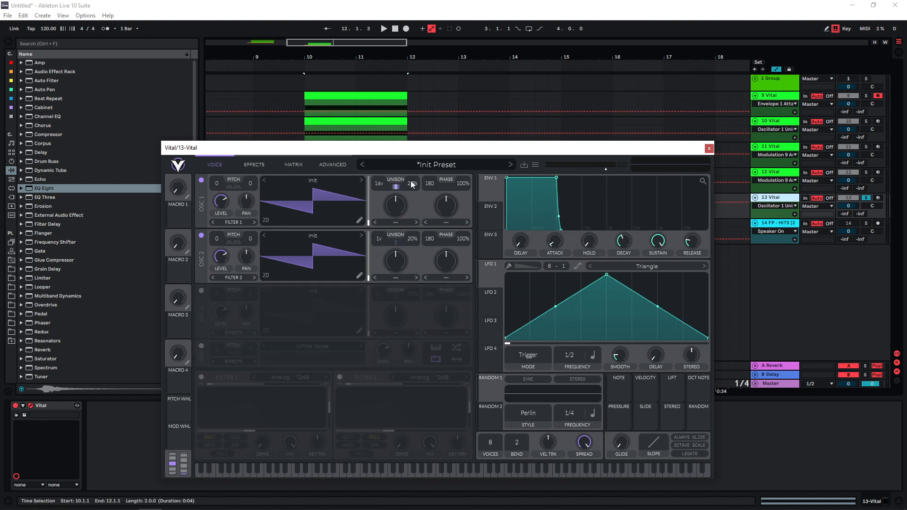
- Set oscillator 1's unison to 16 voices at 100% detune and oscillator 2's unison to 11 voices at 33%
drag(412, 184, 418, 112)
drag(380, 238, 395, 182)
- Enable the Analog 12dB filter with a low-pass cutoff and the reverb with its high band at about -4.7 dB and 83.32 semitones
click(254, 164)
click(201, 341)
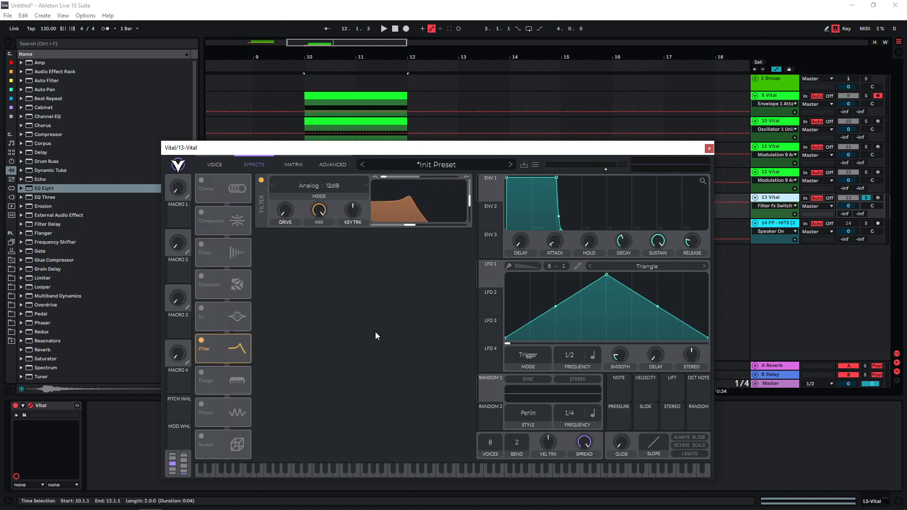
drag(465, 204, 430, 231)
key(space)
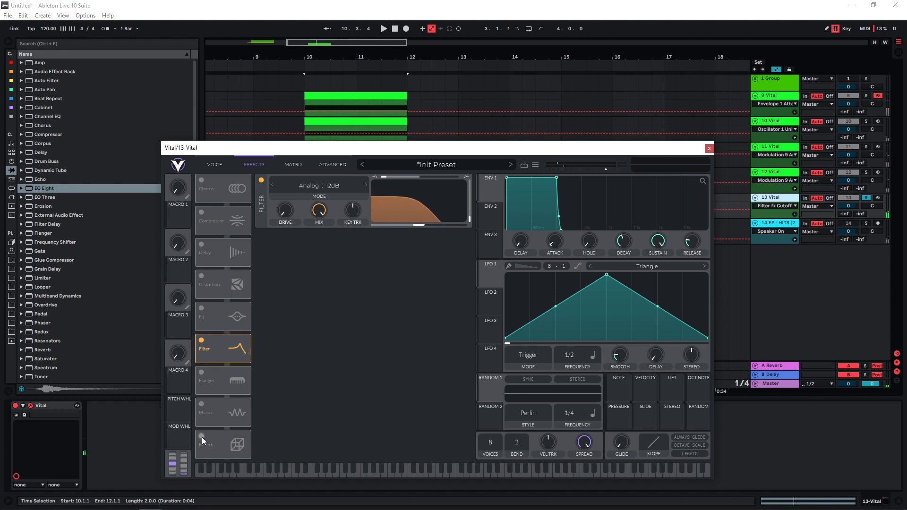
click(202, 437)
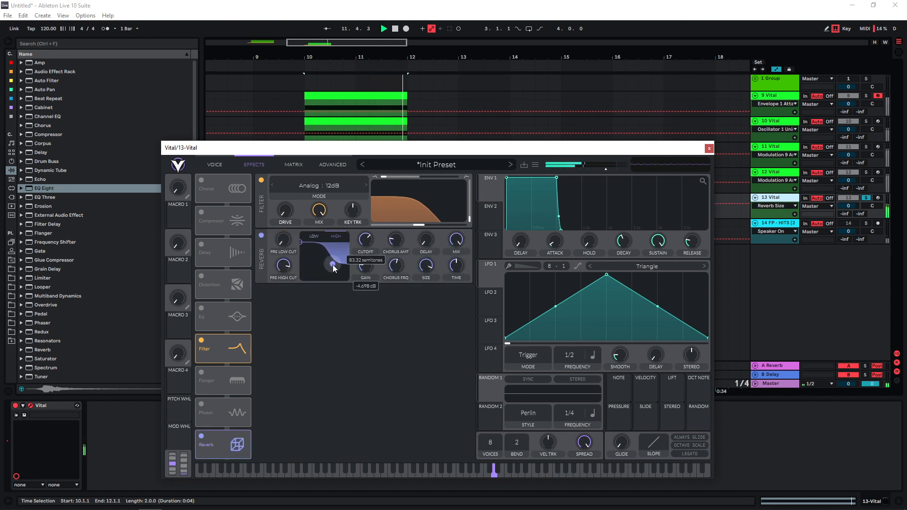
key(space)
- Route LFO 1 to Voice Transpose at about 3.84, and set the LFO to a rising ramp in Envelope mode at 2/1
click(215, 165)
click(289, 165)
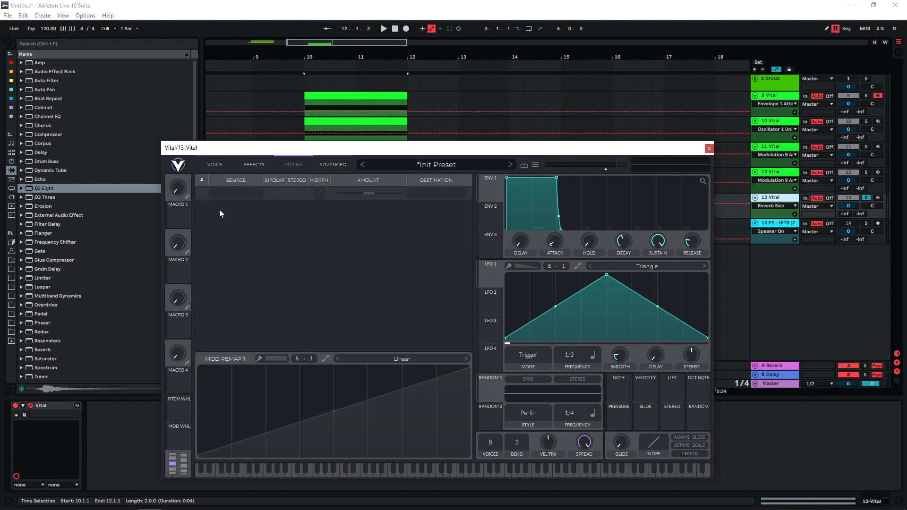
click(236, 194)
click(230, 249)
click(429, 195)
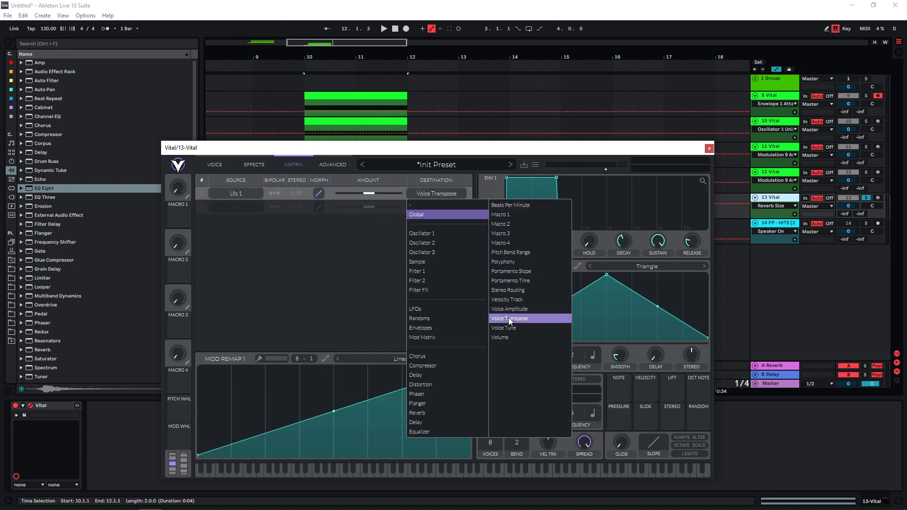
click(508, 317)
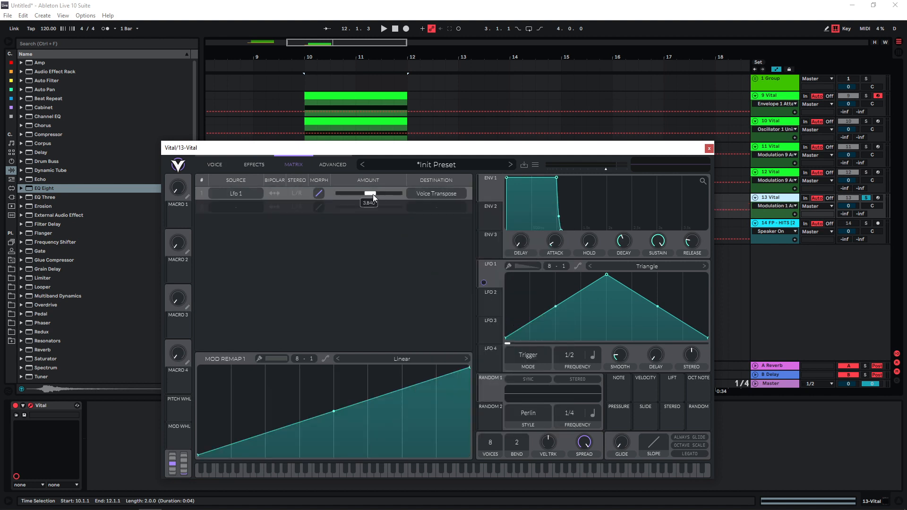
click(536, 358)
click(518, 396)
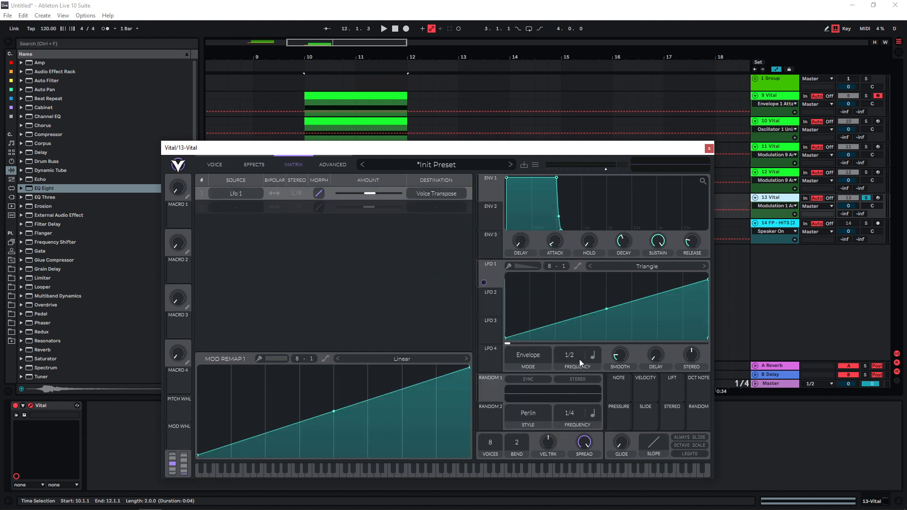
- Enable the White Noise sample and oscillator 3, transpose oscillators 2 and 3 to 12 and 24, and give oscillator 3 seven unison voices
click(215, 164)
click(200, 346)
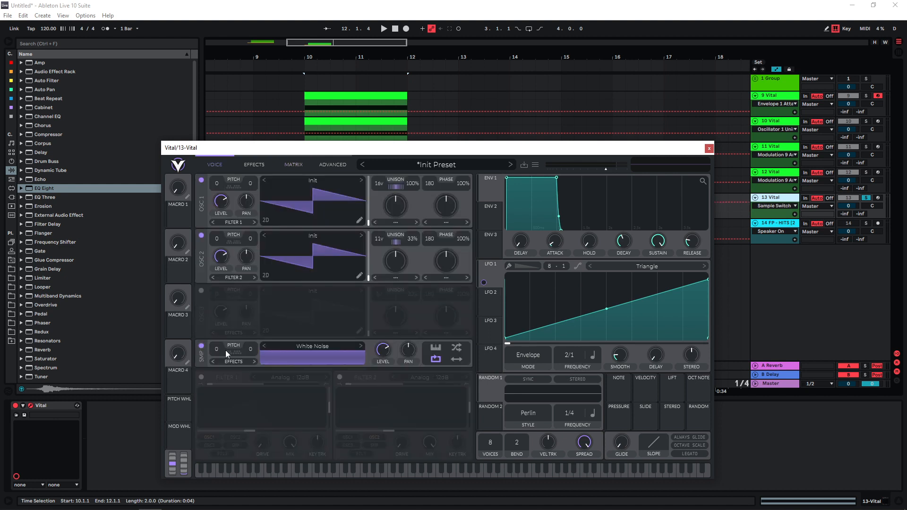
click(201, 290)
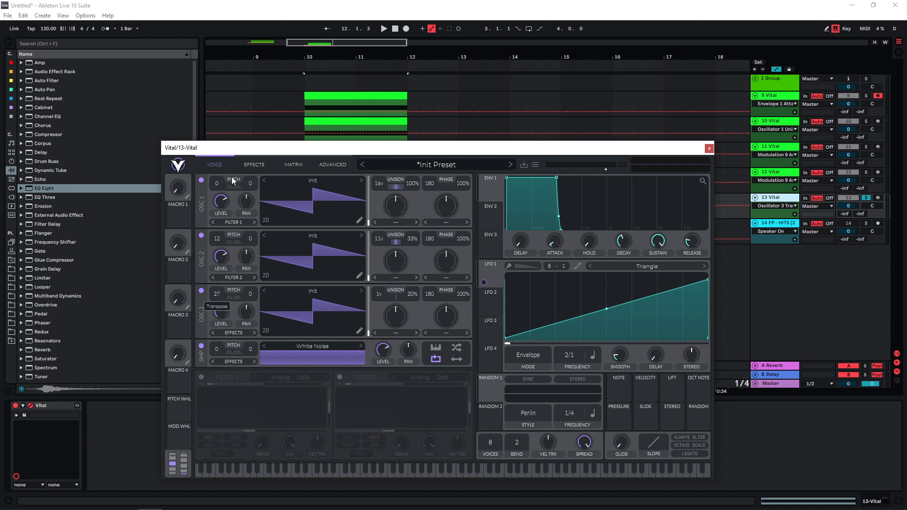
drag(379, 294, 383, 266)
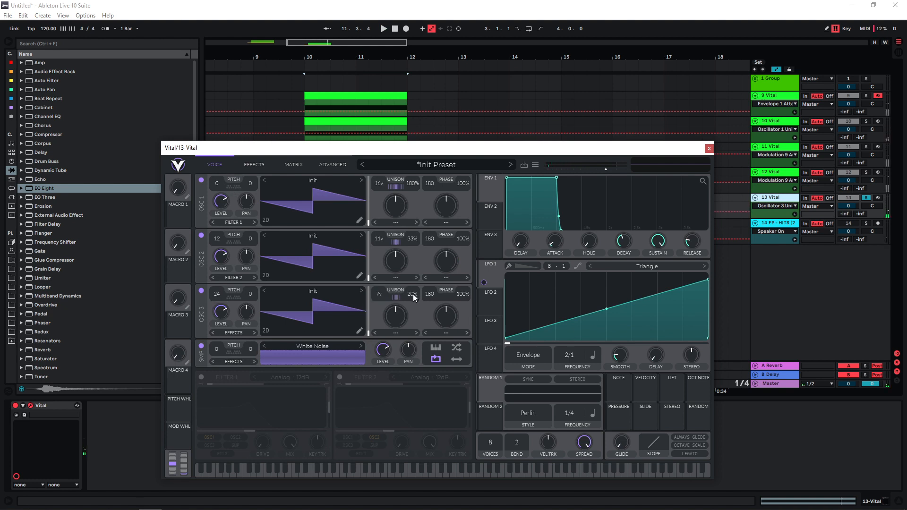
- Play all the Vital layers together, and activate the FP - HITS track to hear it with them
click(313, 103)
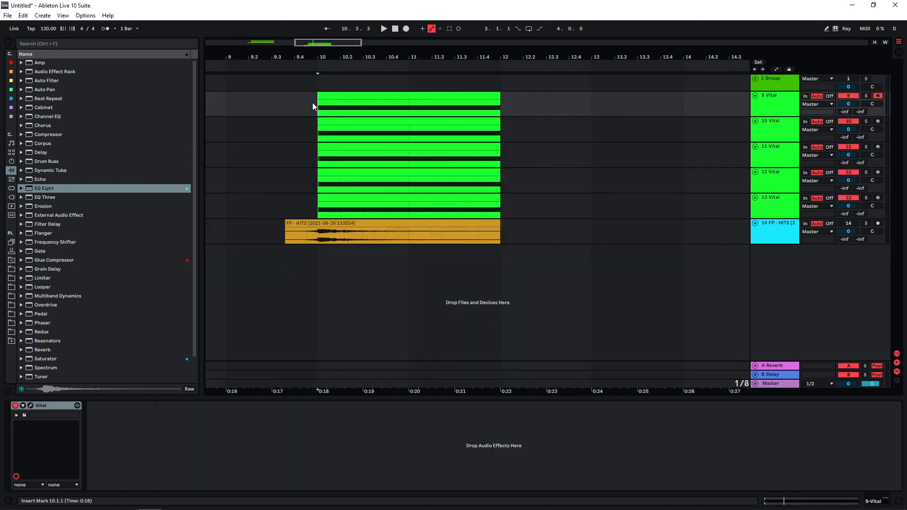
key(space)
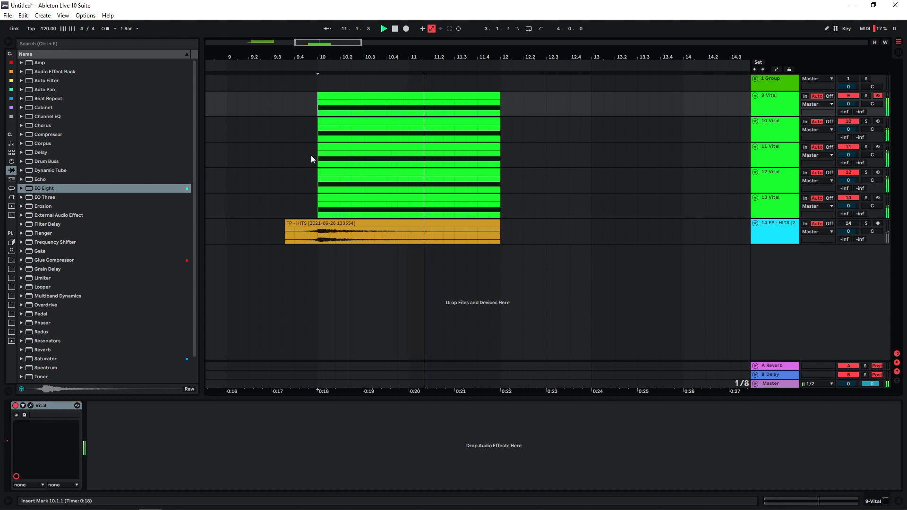
click(273, 179)
key(space)
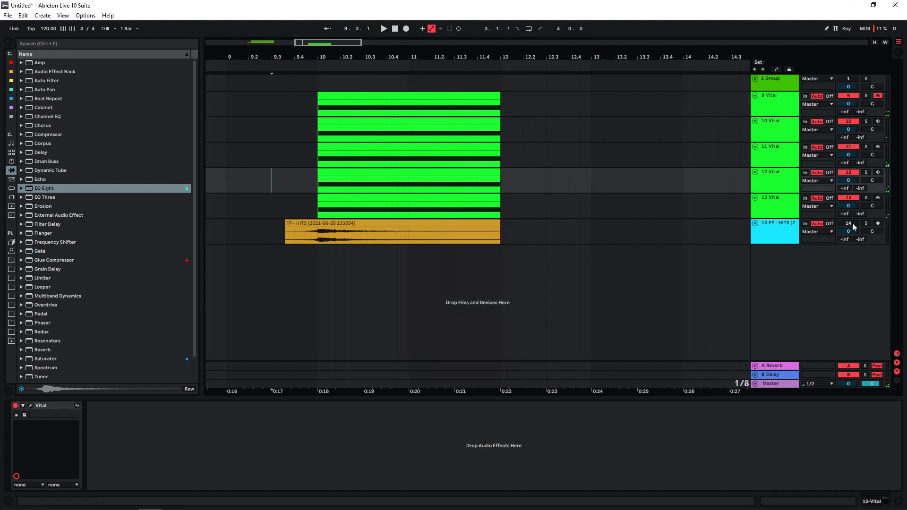
click(284, 158)
key(space)
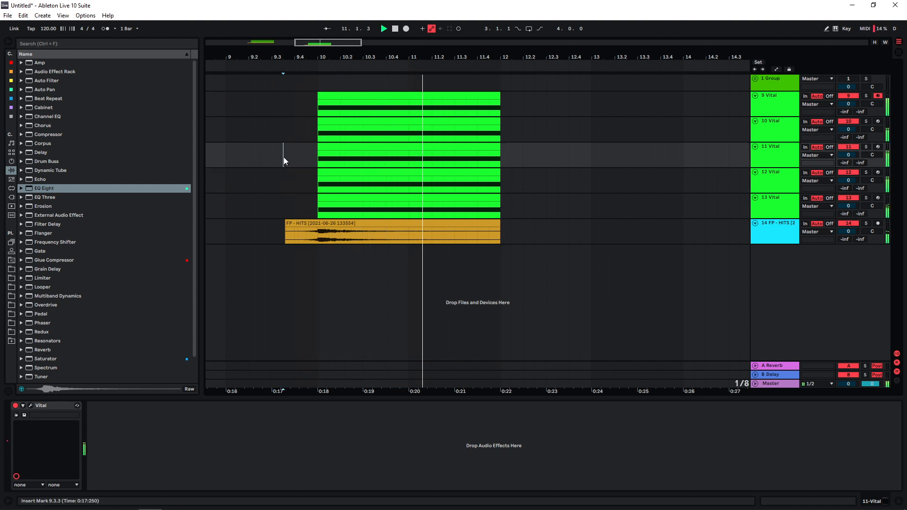
key(space)
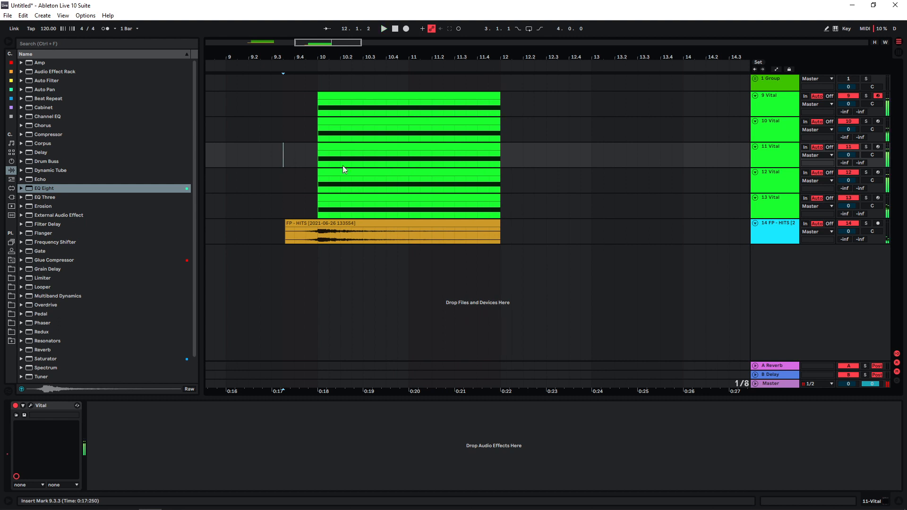
- Group the Vital and FP - HITS tracks, and automate a Utility gain on the group down to -inf dB at bar 12
click(774, 231)
shift+click(779, 105)
key(ctrl+g)
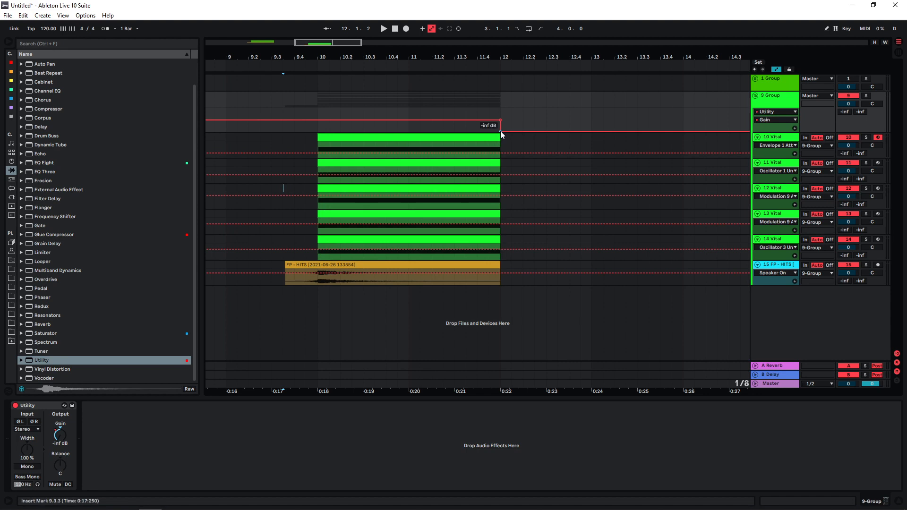
- Add an EQ Eight to the 11 Vital track, and solo and play that track from bar 10
click(285, 147)
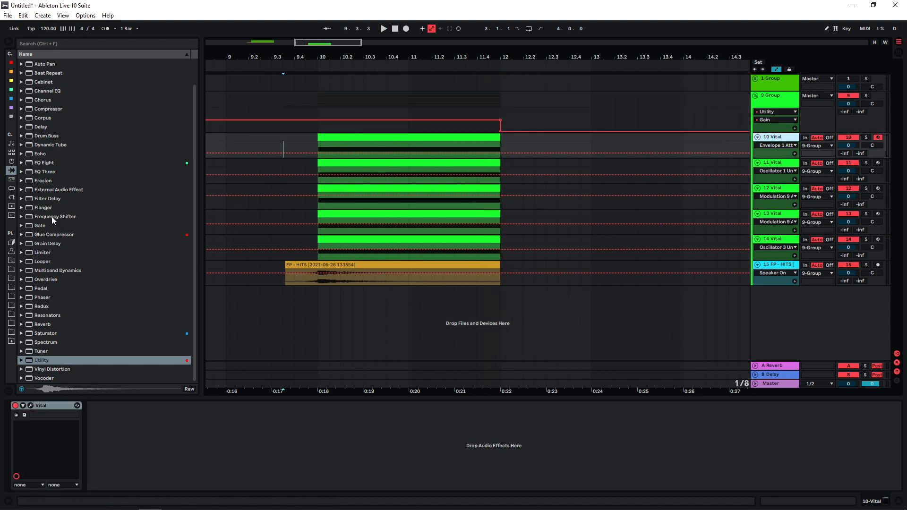
drag(43, 162, 415, 175)
click(866, 163)
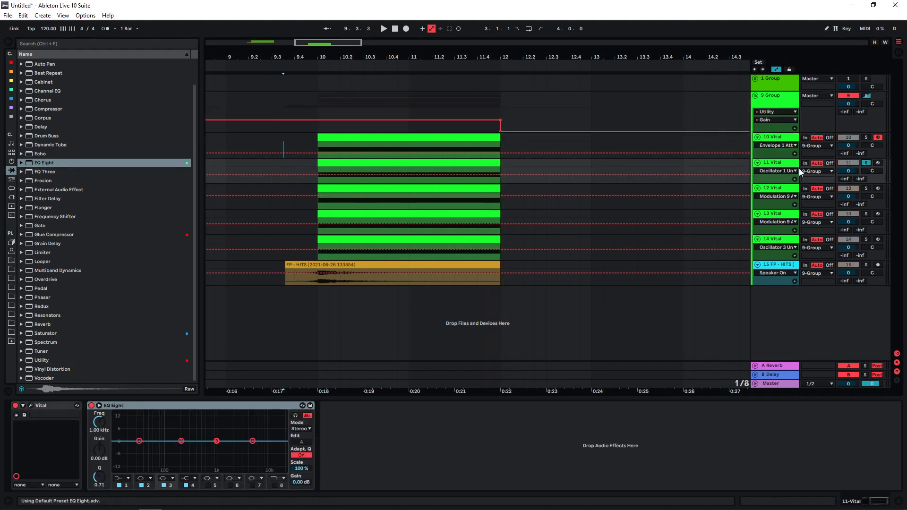
click(315, 173)
key(space)
key(a)
key(space)
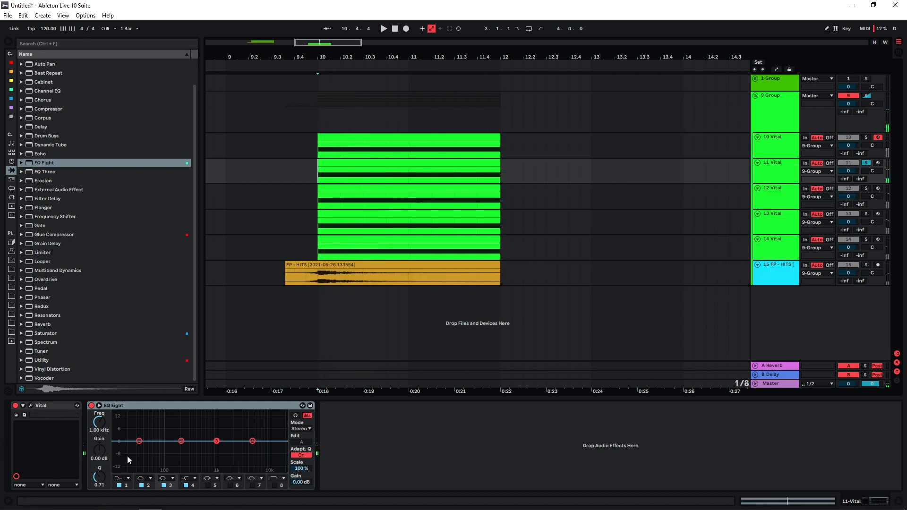
- Set band 1 of 11 Vital's EQ Eight to a steep low cut at about 1.44 kHz while auditioning it
click(121, 478)
click(122, 422)
drag(194, 453, 228, 451)
key(space)
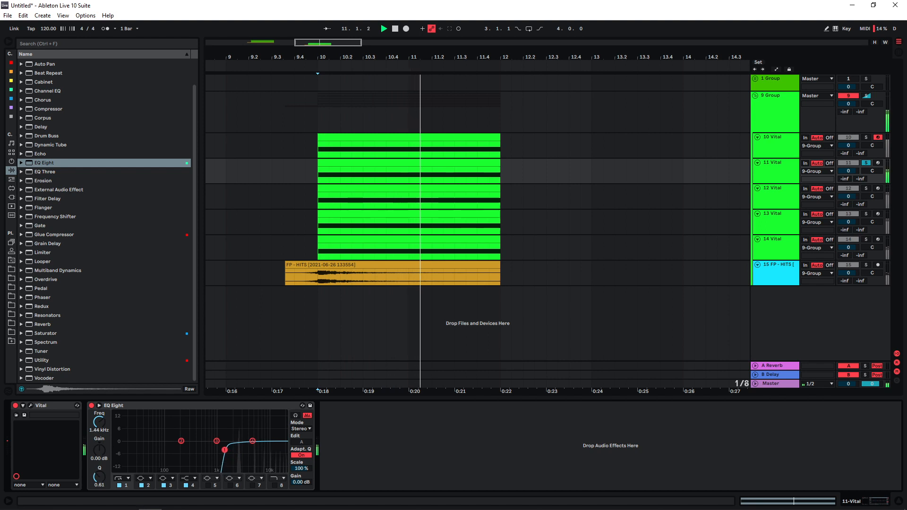
key(space)
- Low-cut the soloed 12 Vital track at about 166 Hz with band 1 of its EQ Eight during playback
key(Down)
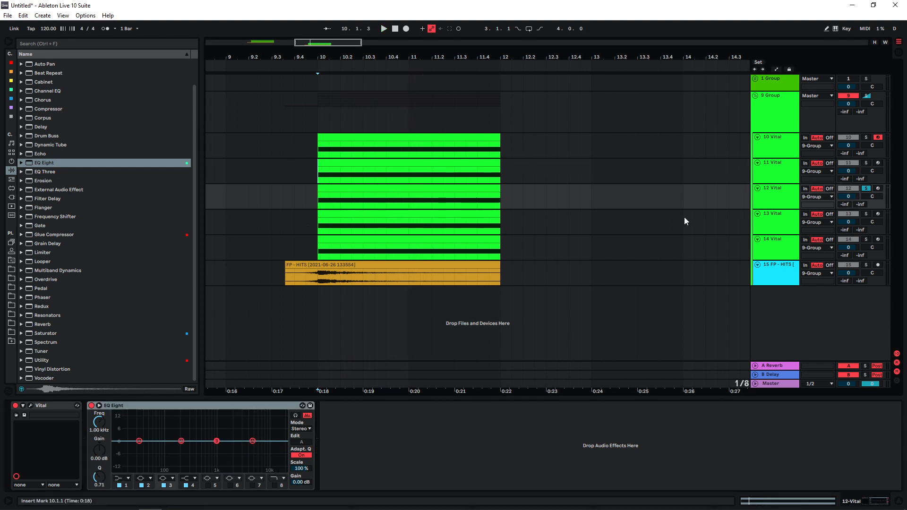
drag(135, 441, 179, 448)
key(space)
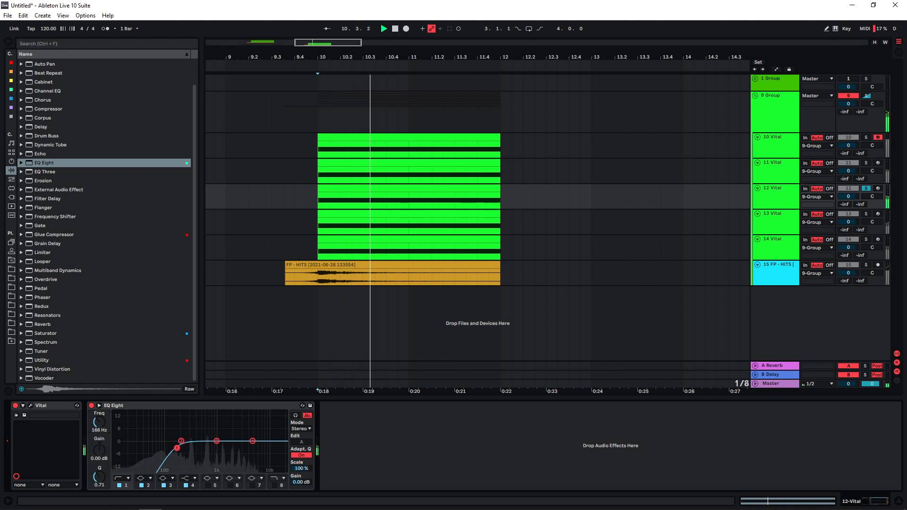
- Low-cut the soloed 13 Vital track with its EQ Eight, and add an EQ Eight to the 14 Vital track
key(Down)
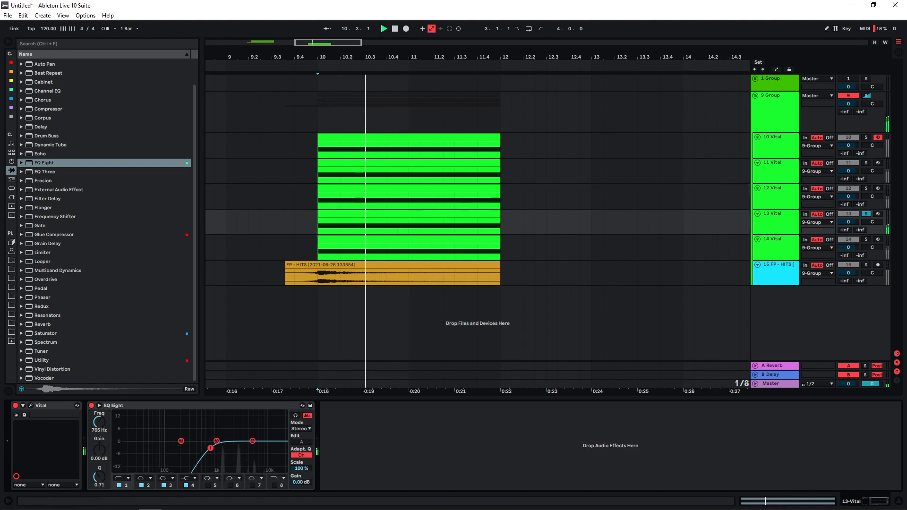
drag(218, 448, 221, 448)
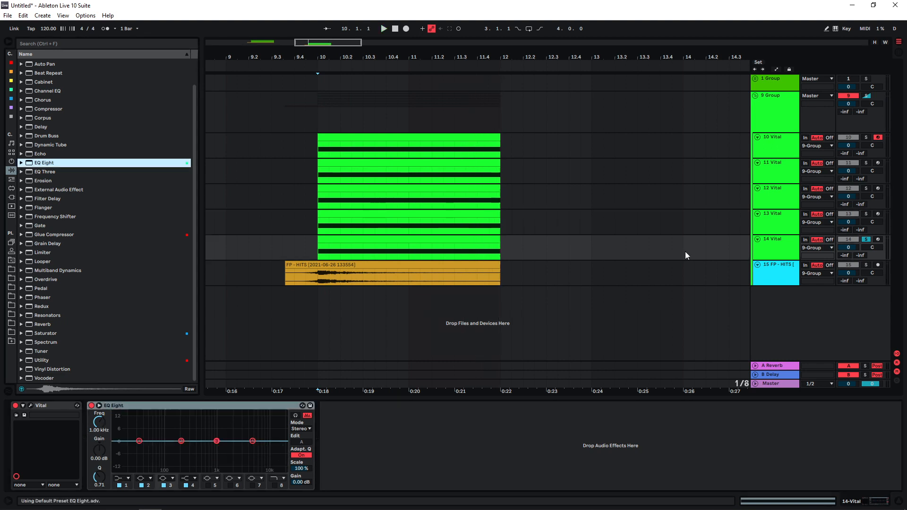
click(768, 253)
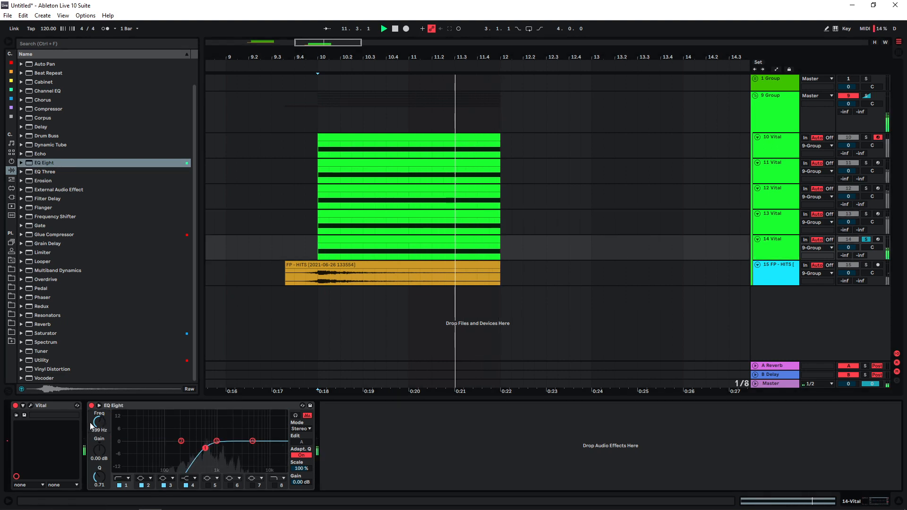
- Low-cut 14 Vital at 599 Hz with its EQ Eight and raise its Vital effects filter cutoff to about 33 semitones while auditioning
key(ctrl+alt+p)
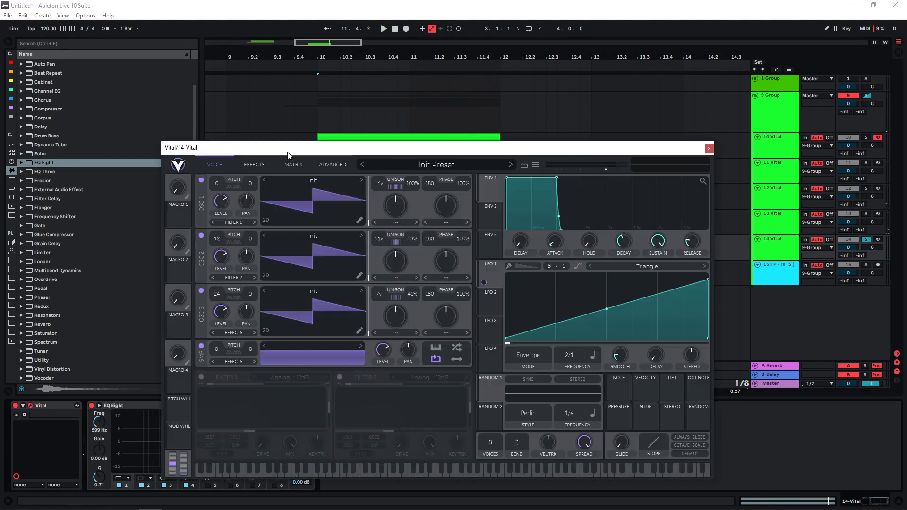
click(775, 246)
click(253, 165)
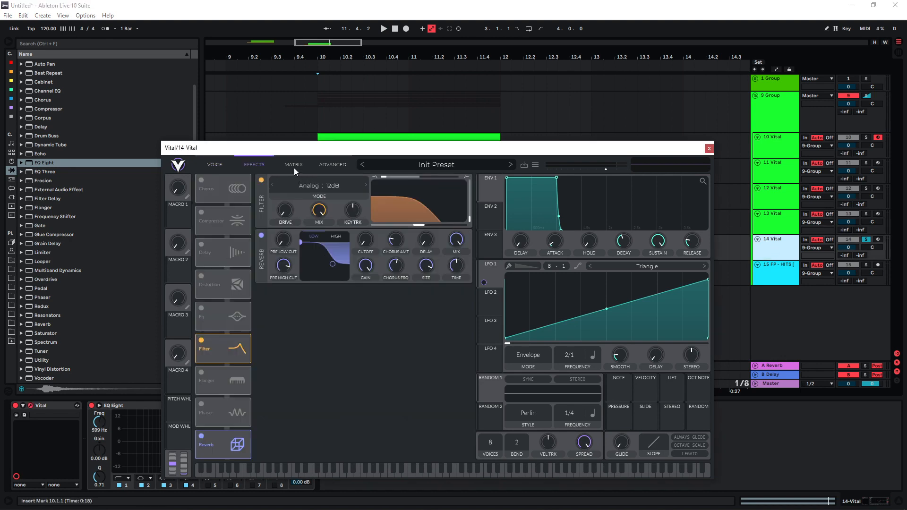
drag(420, 225, 436, 227)
key(space)
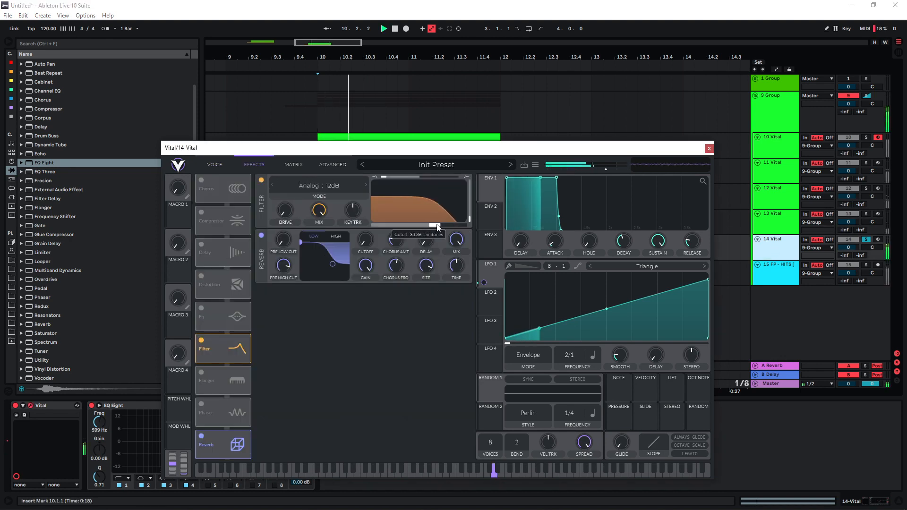
click(294, 169)
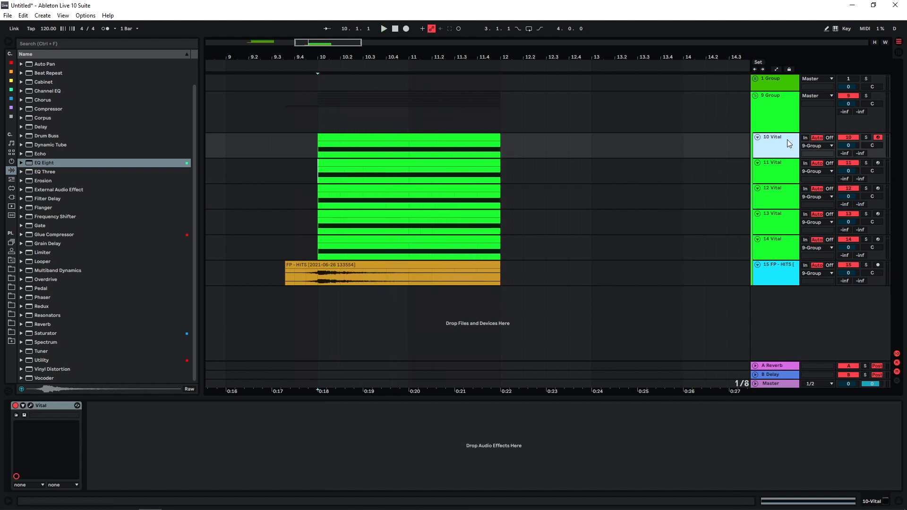
- Solo the 11 Vital track and play it back to check its sound
click(773, 165)
click(866, 162)
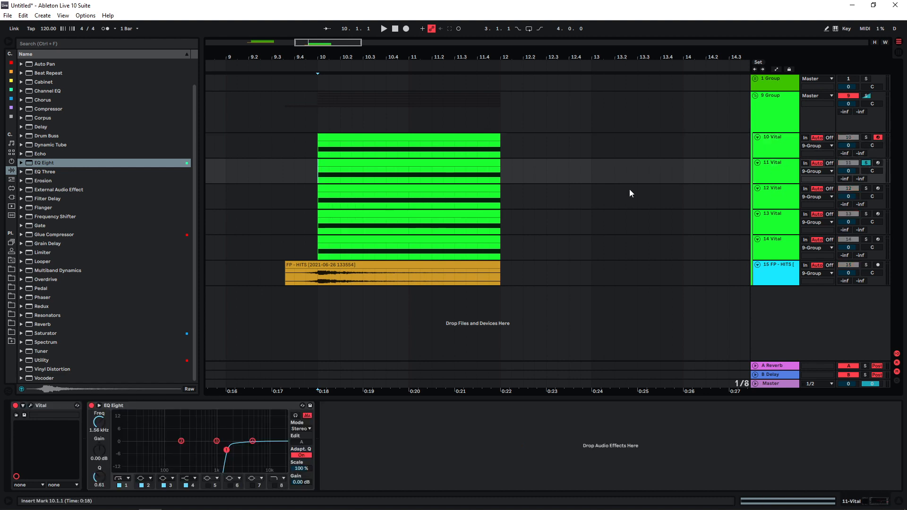
key(space)
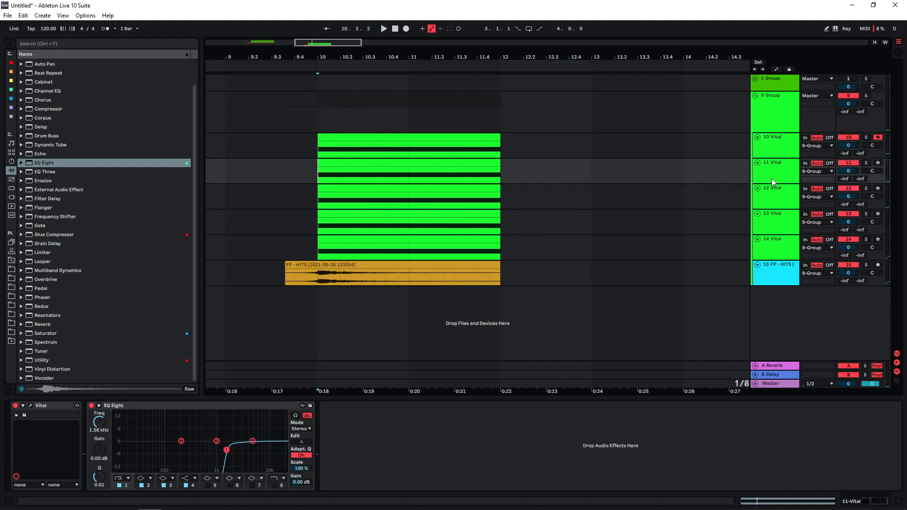
- Group the 12, 13 and 14 Vital tracks inside the 9 Group
click(773, 198)
shift+click(774, 243)
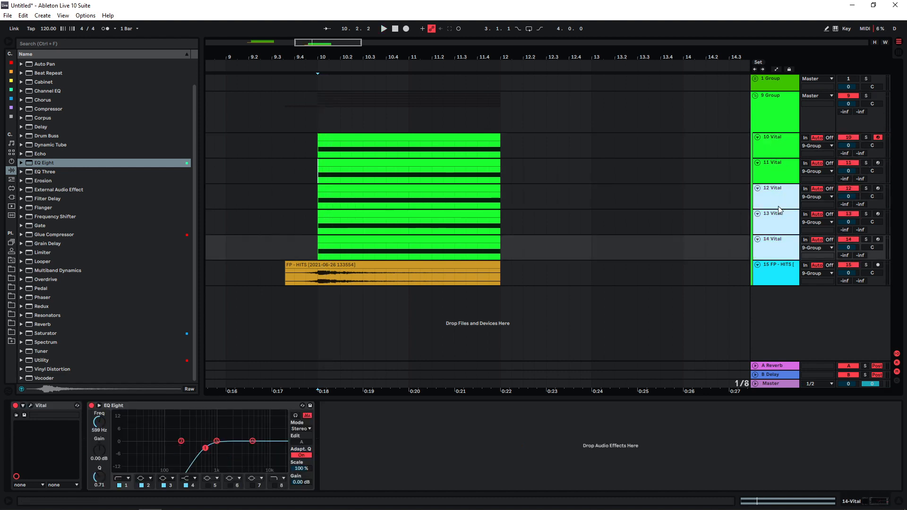
key(ctrl+g)
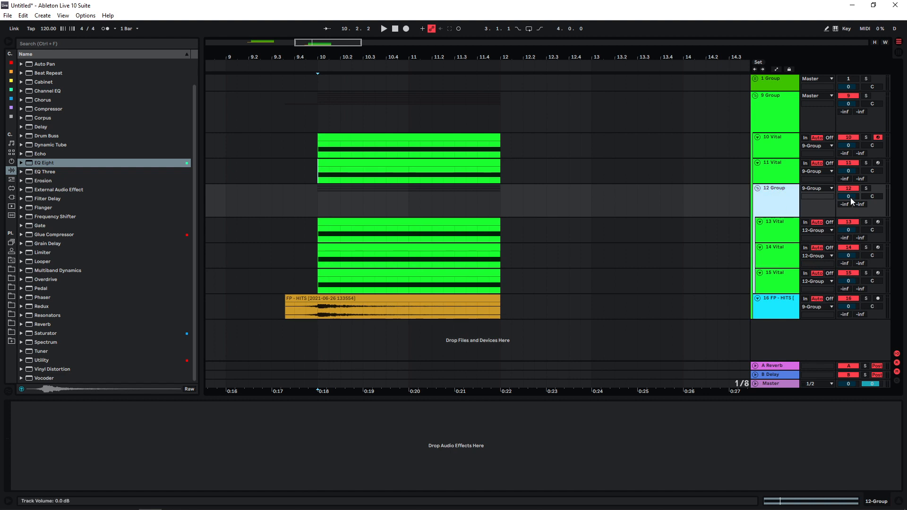
- Add an EQ Eight to 12 Group, automate its low-cut frequency falling from 22 kHz at bar 10 to 10 Hz at bar 11, and audition it
click(866, 188)
drag(44, 163, 332, 205)
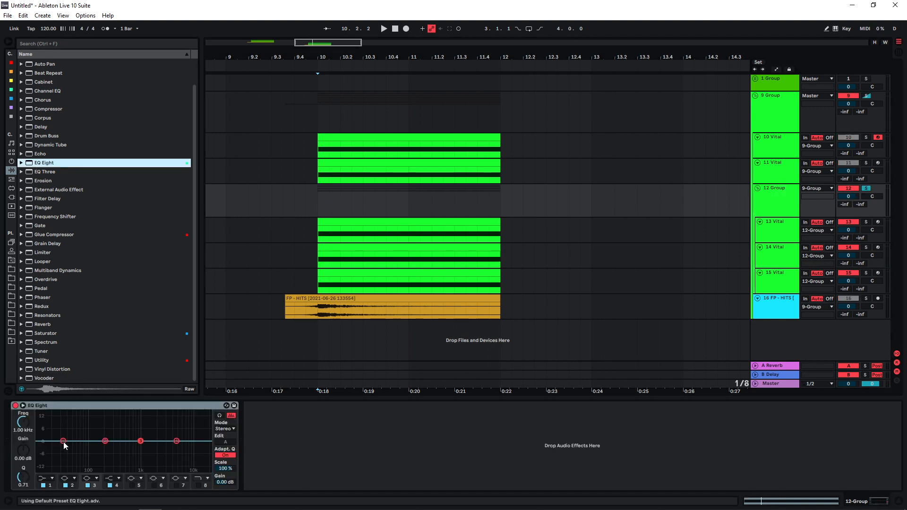
drag(64, 443, 80, 448)
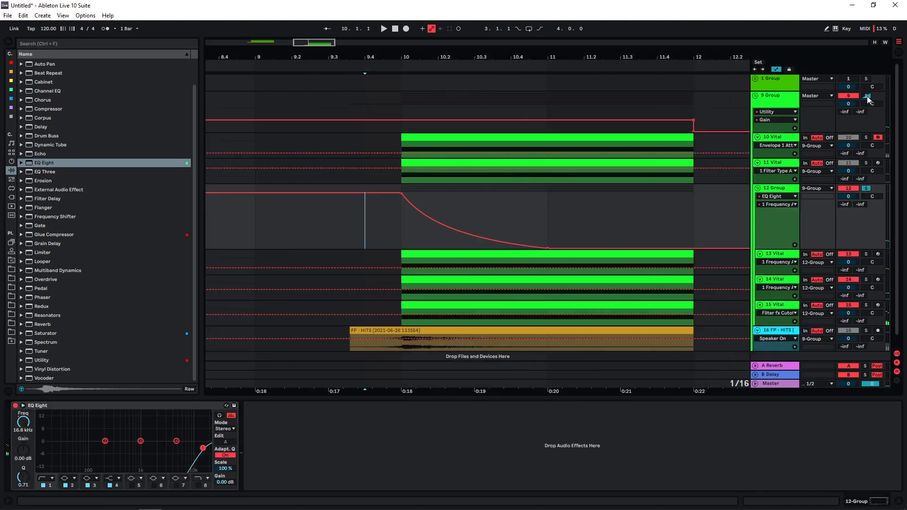
click(353, 227)
key(space)
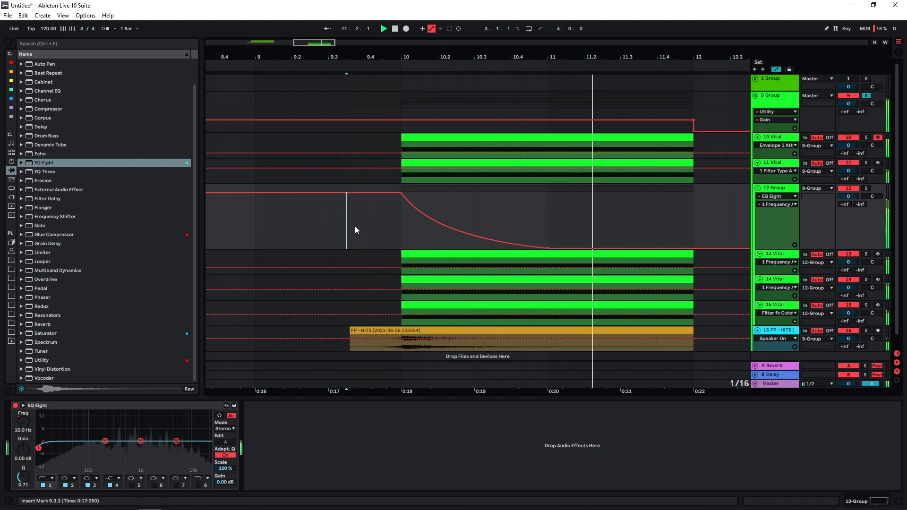
key(space)
- Add an EQ Eight to the soloed 10 Vital and automate its low-cut frequency rising from about 11.3 to 22 kHz at bar 12, auditioning it
click(866, 138)
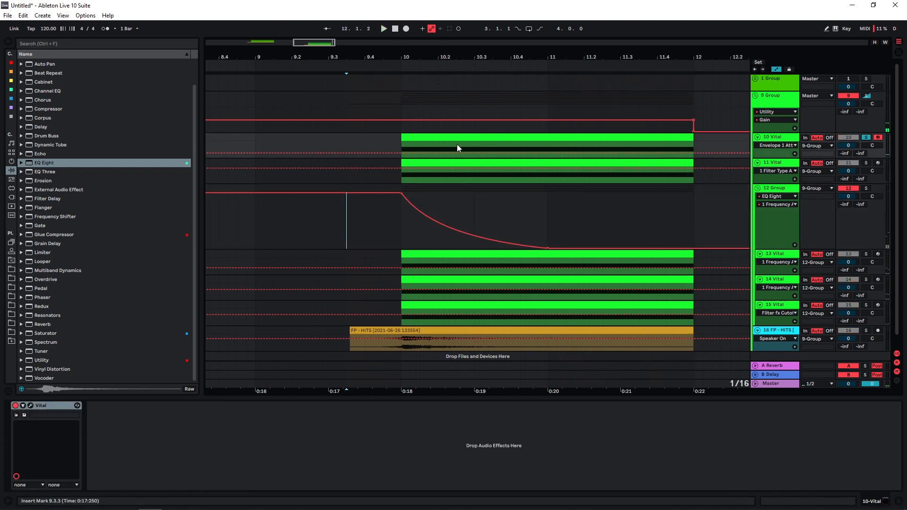
click(403, 146)
double_click(45, 164)
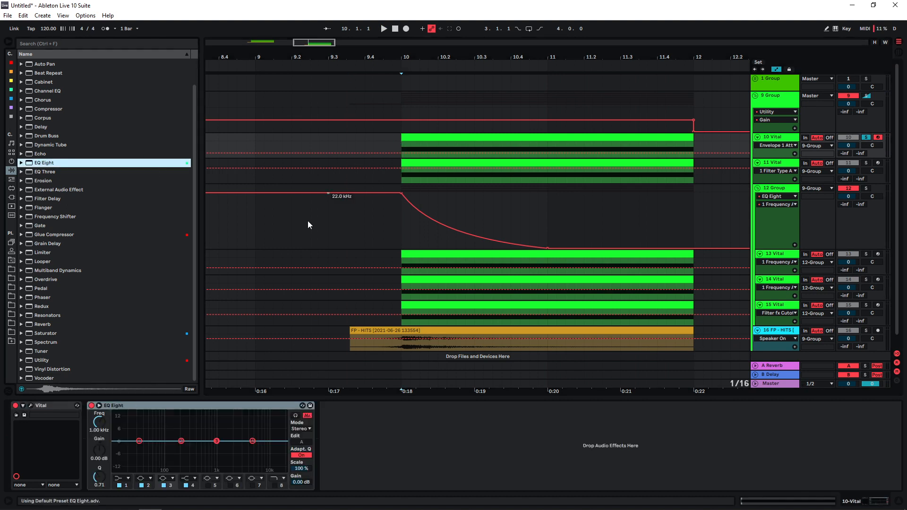
drag(774, 158, 773, 182)
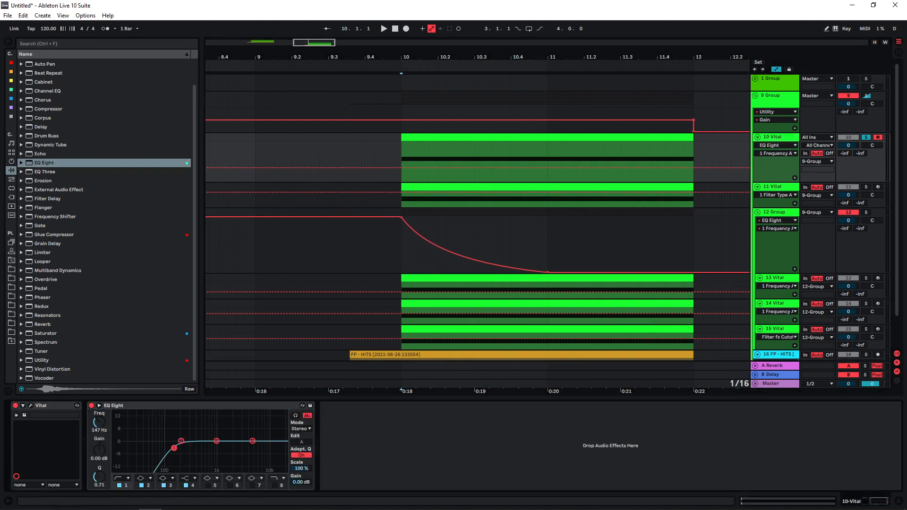
key(space)
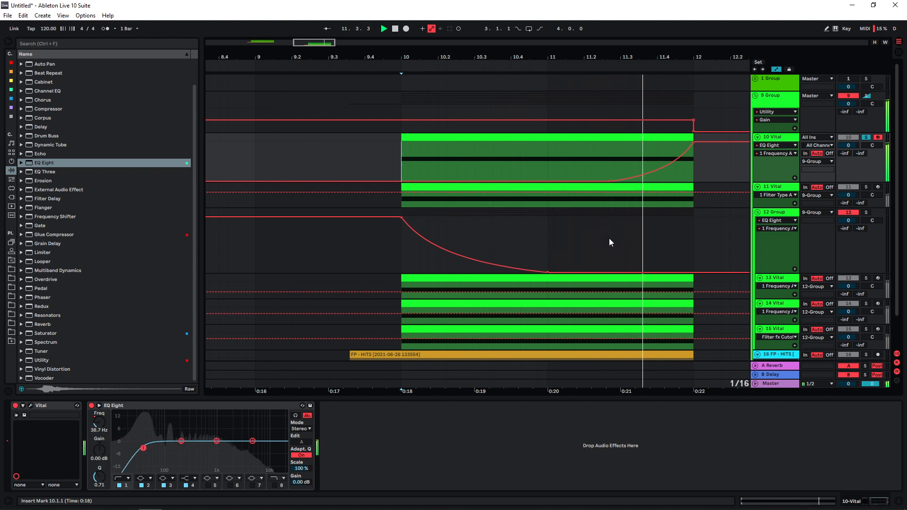
key(space)
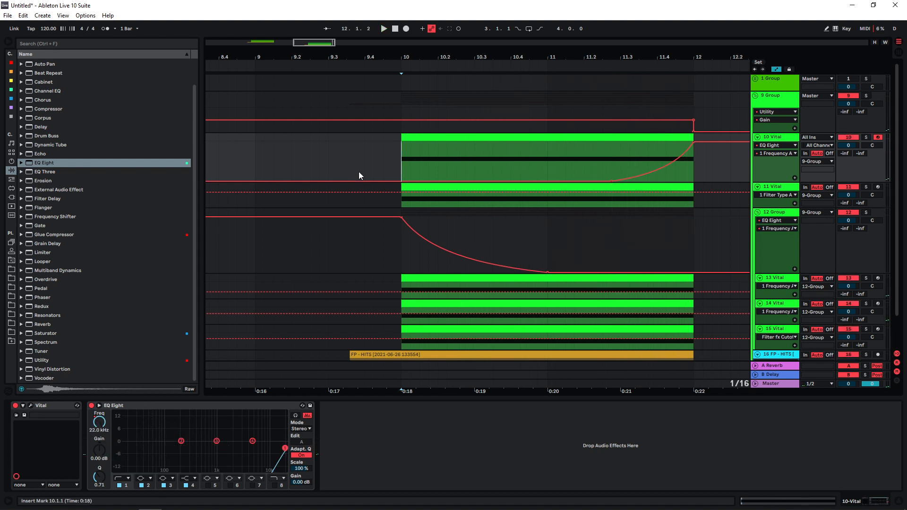
- Audition all layers and add Utility devices to 10 Vital, 12 Group and 11 Vital, setting 10 Vital and 12 Group to -2.78 dB gain
click(365, 159)
key(space)
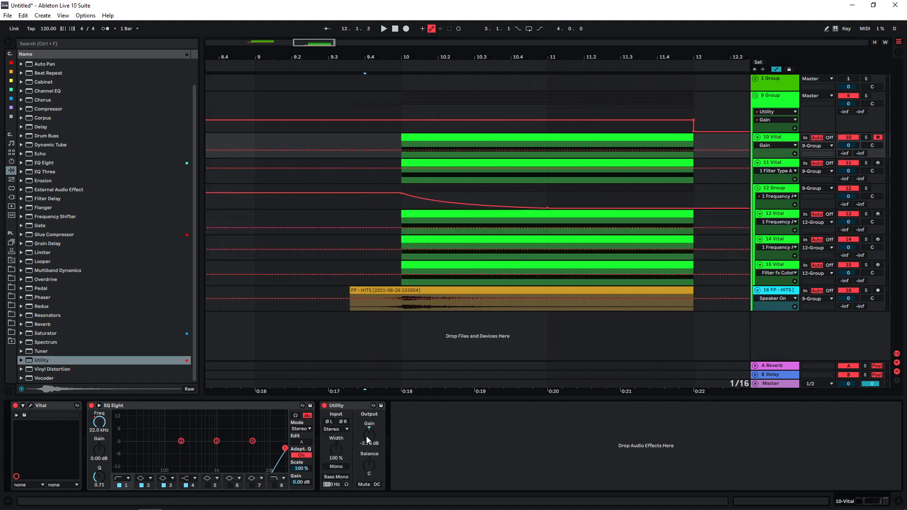
key(a)
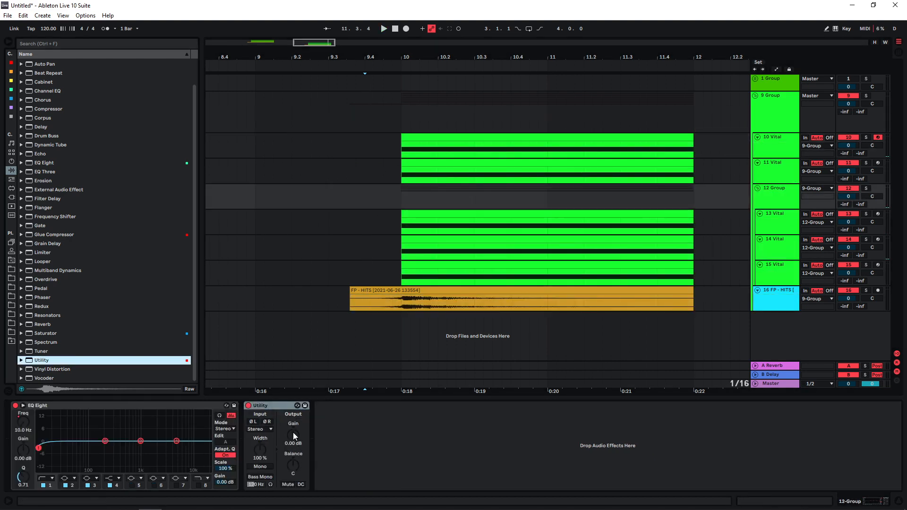
drag(293, 433, 293, 442)
drag(42, 361, 387, 172)
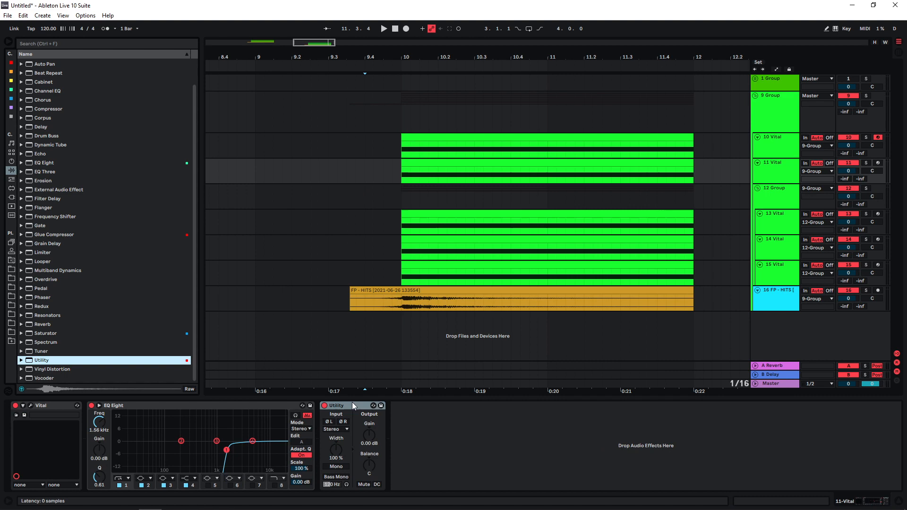
drag(366, 434, 366, 435)
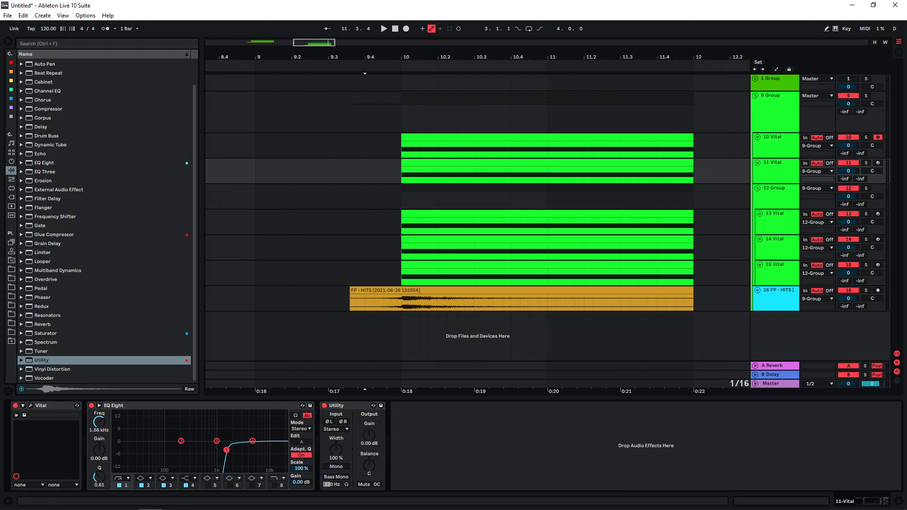
- Straighten the falling low-cut automation on 12 Group into a line and move the 15 Vital track out of that group, directly above it
click(401, 203)
key(a)
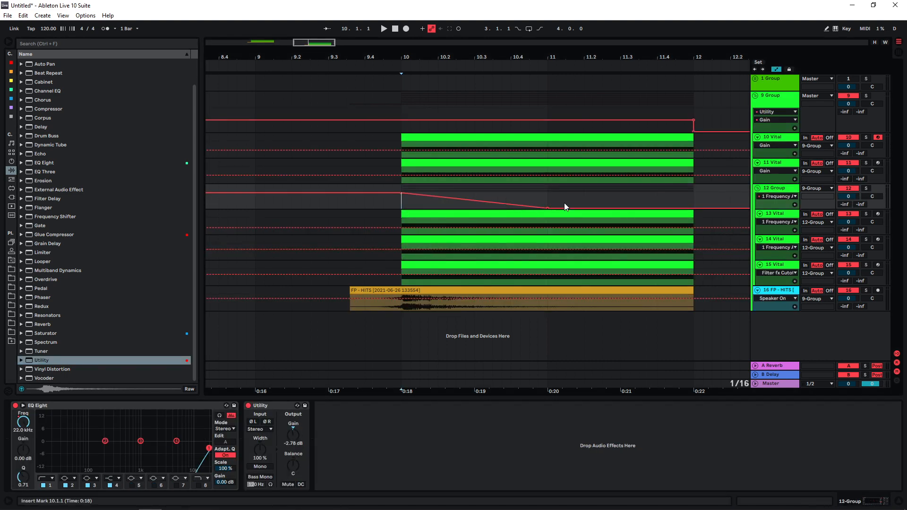
click(784, 269)
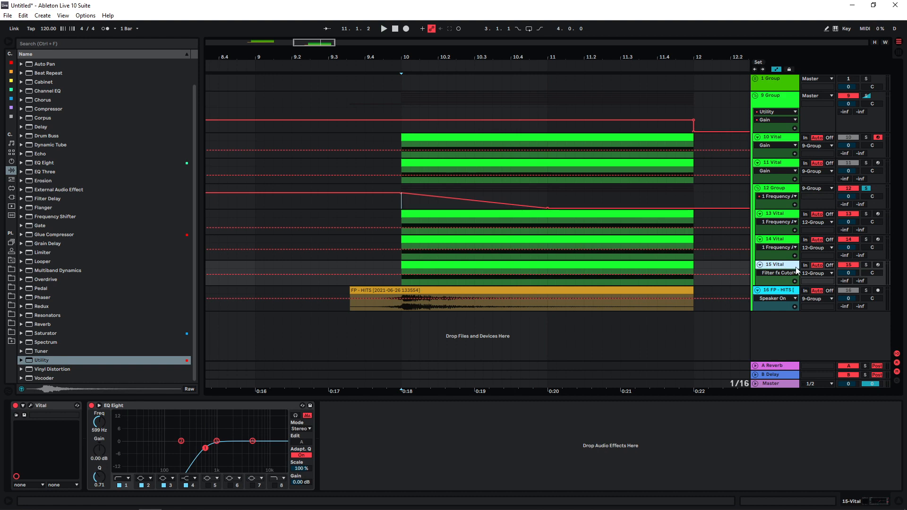
drag(785, 269, 779, 182)
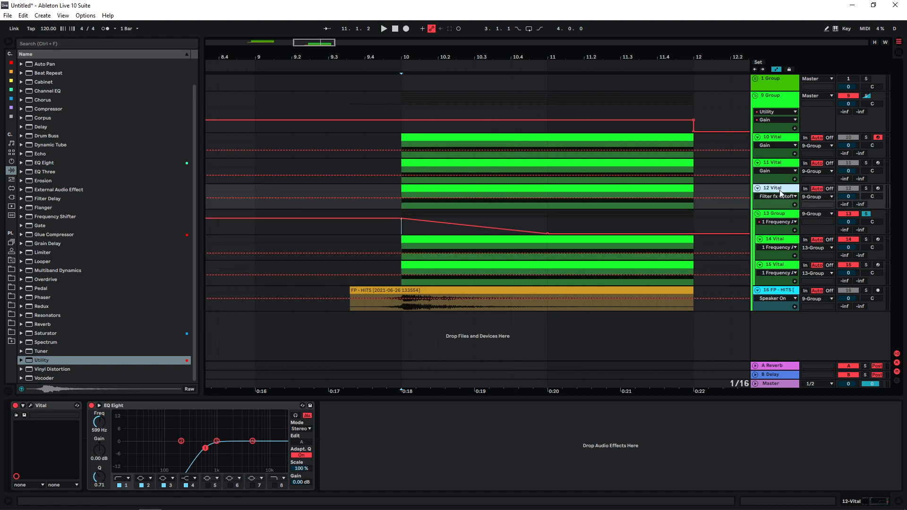
- Play all layers of the soloed 9 Group from 9.3.4 with the automation lanes hidden
click(361, 290)
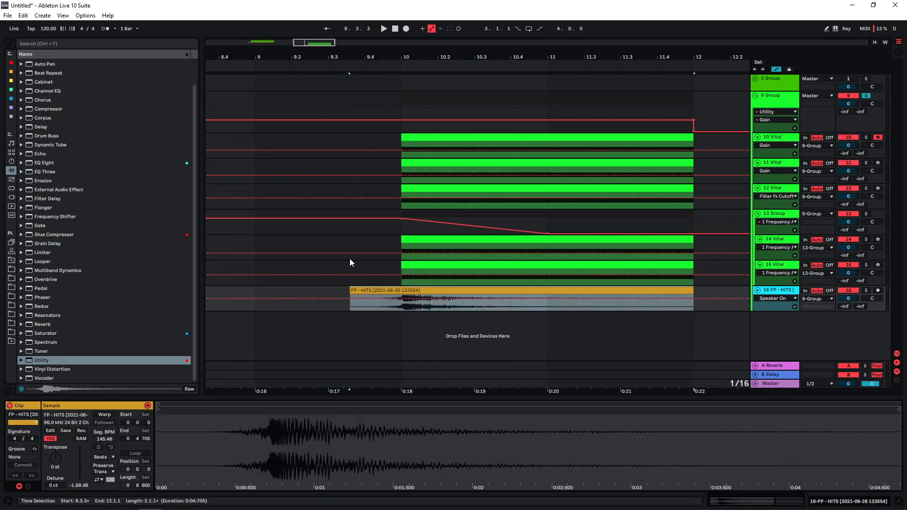
click(358, 132)
key(a)
key(space)
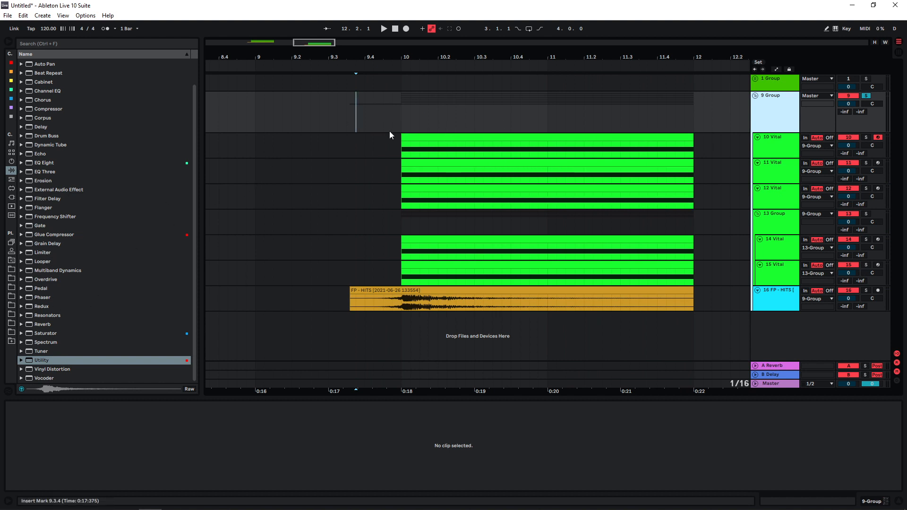
- Add an EQ Eight and a Glue Compressor before the Utility on the 9 Group, and a Limiter after it
key(shift+Tab)
drag(45, 163, 19, 426)
drag(54, 235, 219, 406)
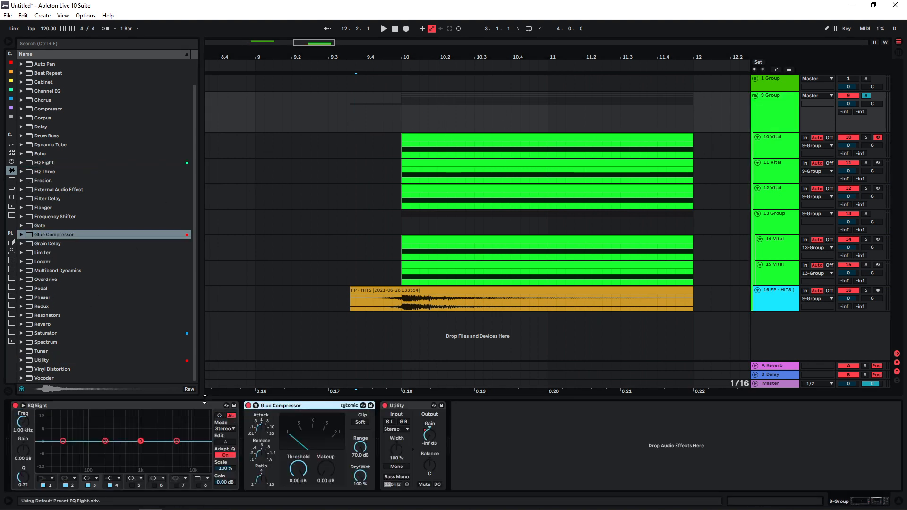
drag(42, 252, 506, 470)
- Set the 9 Group's Glue Compressor to -1.90 dB threshold with soft clipping, and dip its EQ Eight low mids, with band 2 at 174 Hz, -0.87 dB
mouse_move(298, 470)
mouse_down()
mouse_move(298, 480)
mouse_move(298, 460)
mouse_up()
key(space)
click(360, 423)
drag(140, 441, 121, 448)
drag(177, 441, 174, 440)
drag(105, 441, 102, 443)
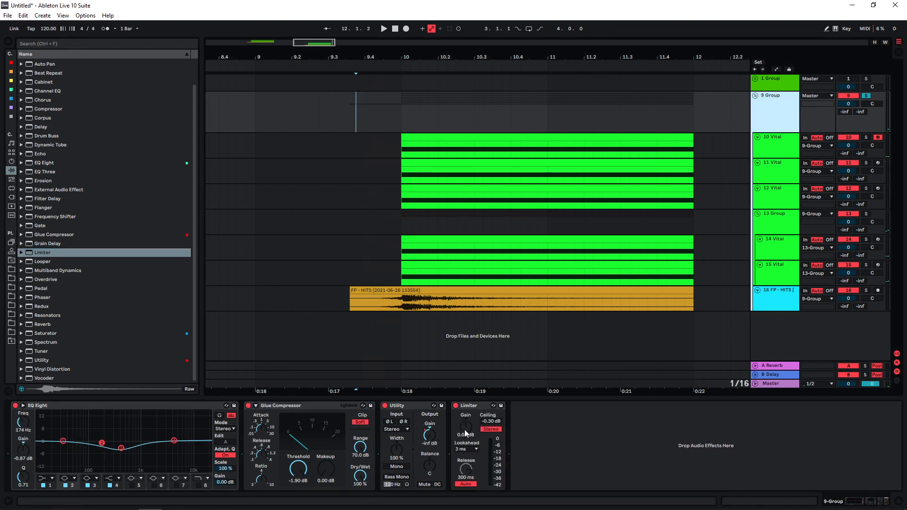
- Audition the 9 Group and raise its Limiter gain to 1.50 dB
key(space)
key(space)
drag(465, 428, 465, 426)
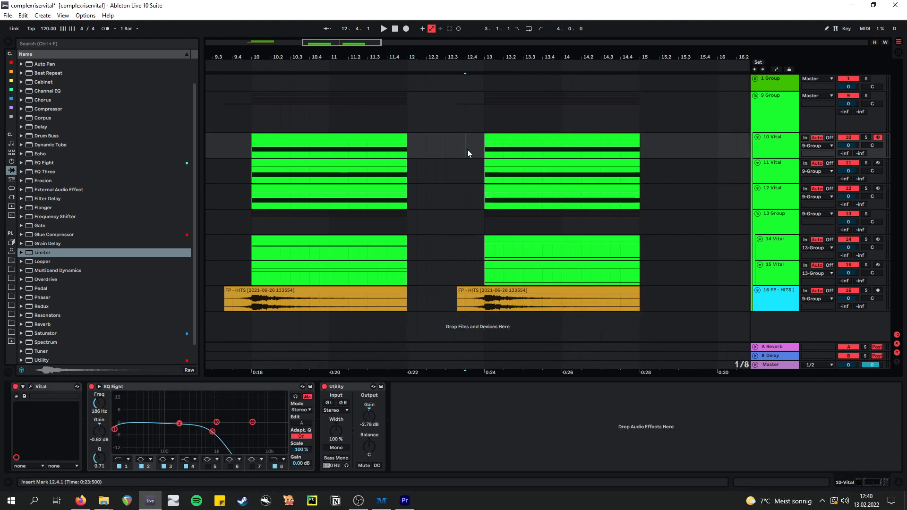
- Solo 10 Vital, examine the triangle LFO 2 settings in its Vital, and play its second variation from 12.4.3
key(s)
click(31, 387)
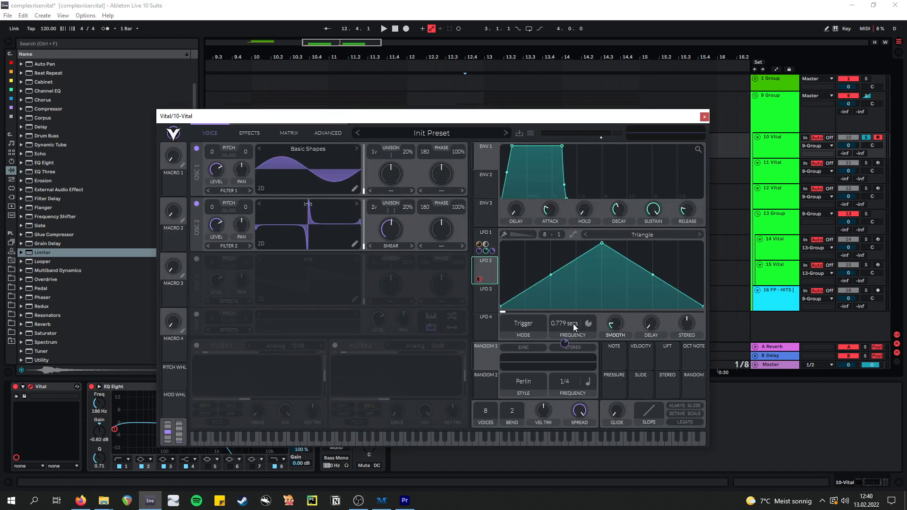
click(704, 117)
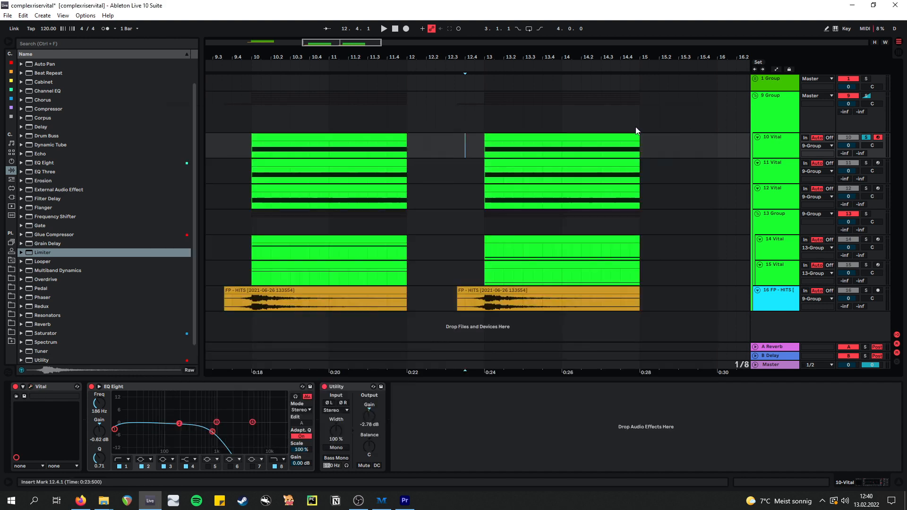
click(475, 150)
key(space)
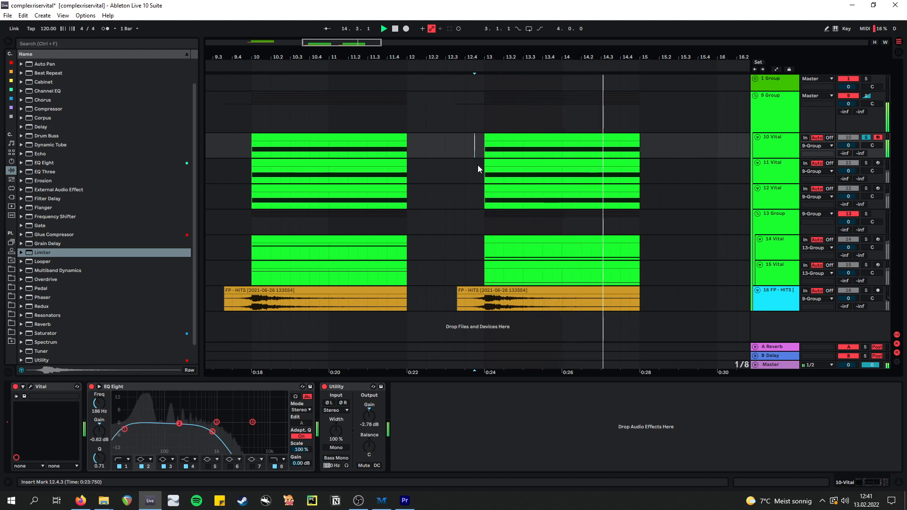
- Solo and audition 14 Vital, and examine the LFO 1 assignments in its Vital modulation matrix
click(866, 240)
key(space)
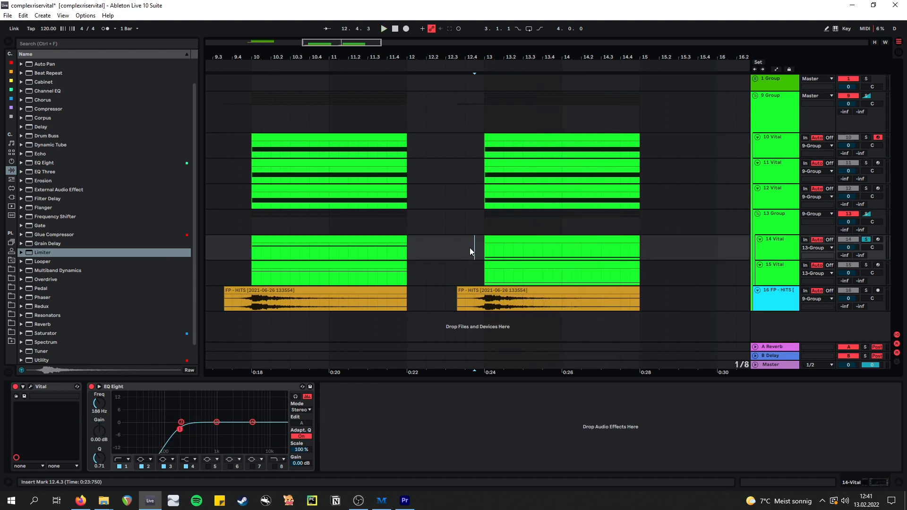
click(31, 387)
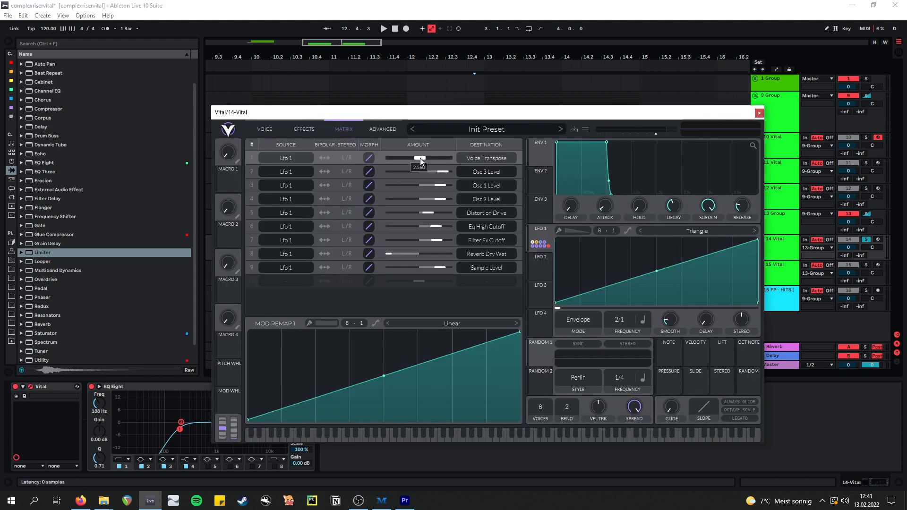
- Solo 15 Vital to examine its Vital oscillators, and play the whole soloed 9 Group from 12.3.3
click(866, 265)
click(792, 271)
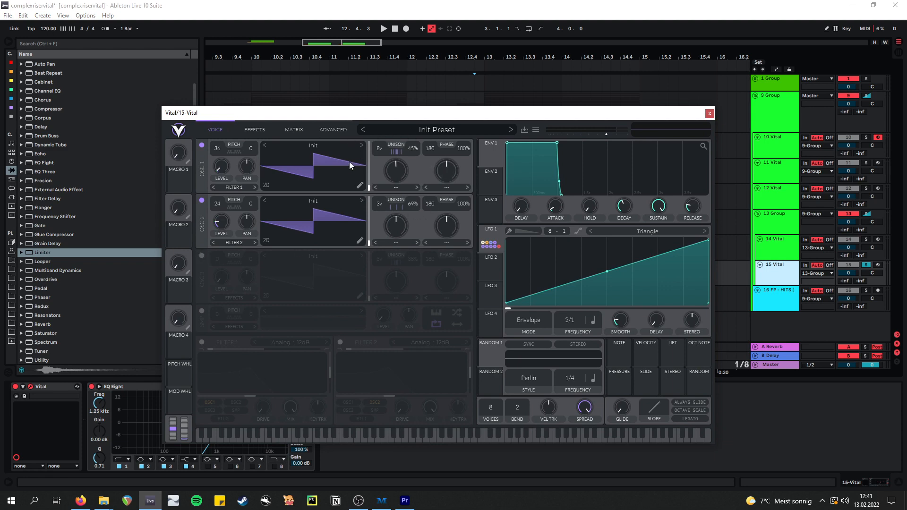
click(455, 131)
key(space)
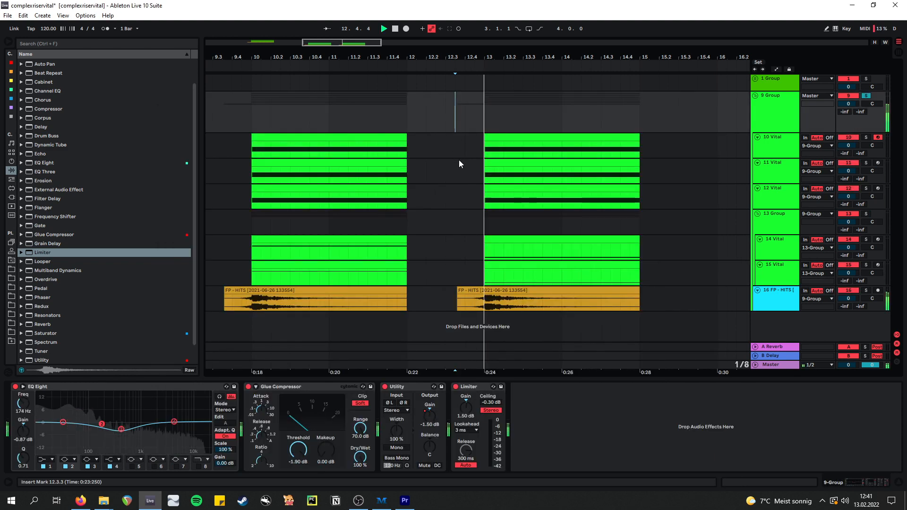